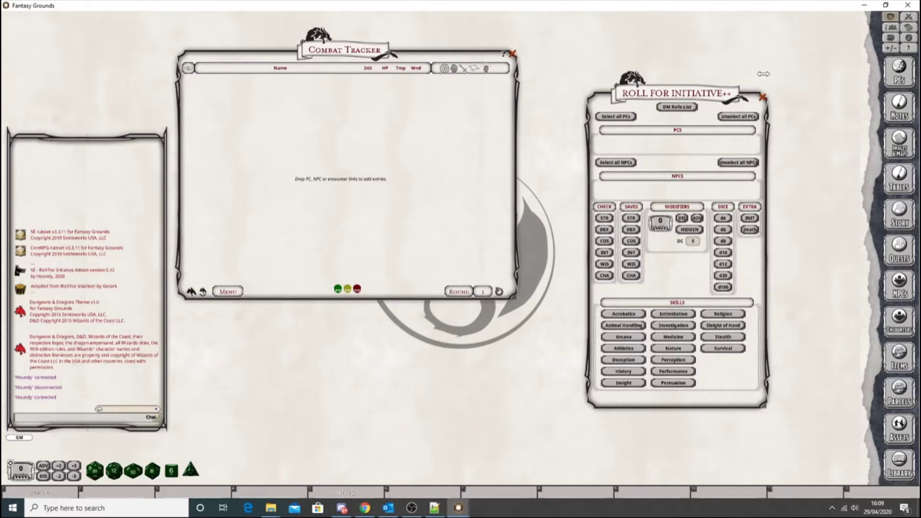
- Close and reopen the Roll For Initiative++ window
{"action": "left_click", "coordinate": [763, 97]}
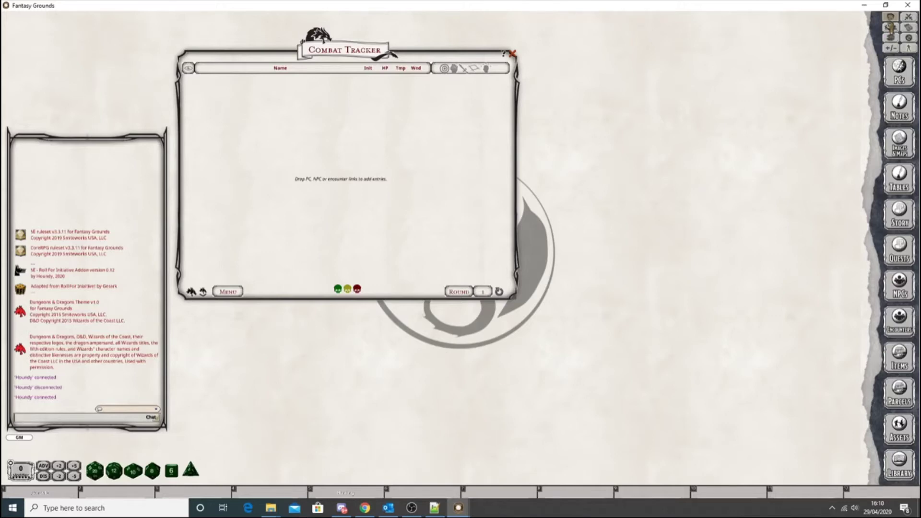
{"action": "left_click", "coordinate": [891, 17]}
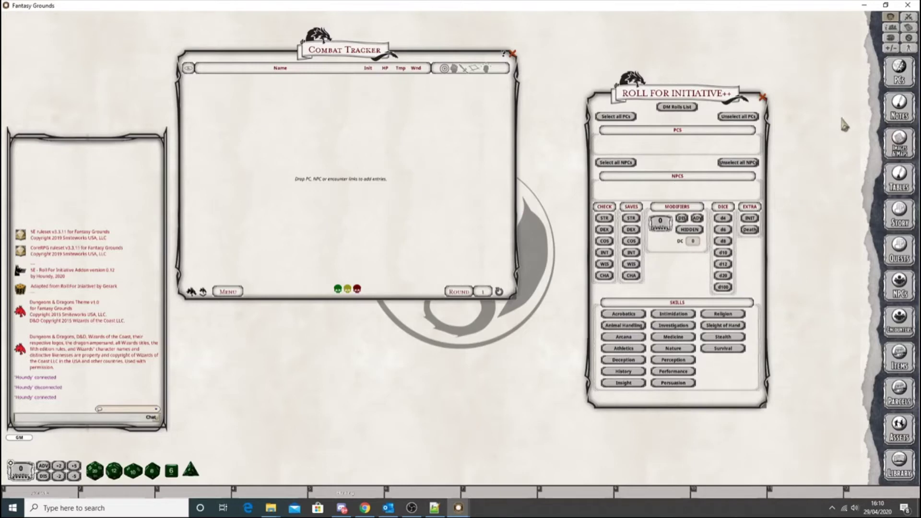
- View the Party Sheet, moving it clear of the roll window, and close it again
{"action": "left_click", "coordinate": [893, 27]}
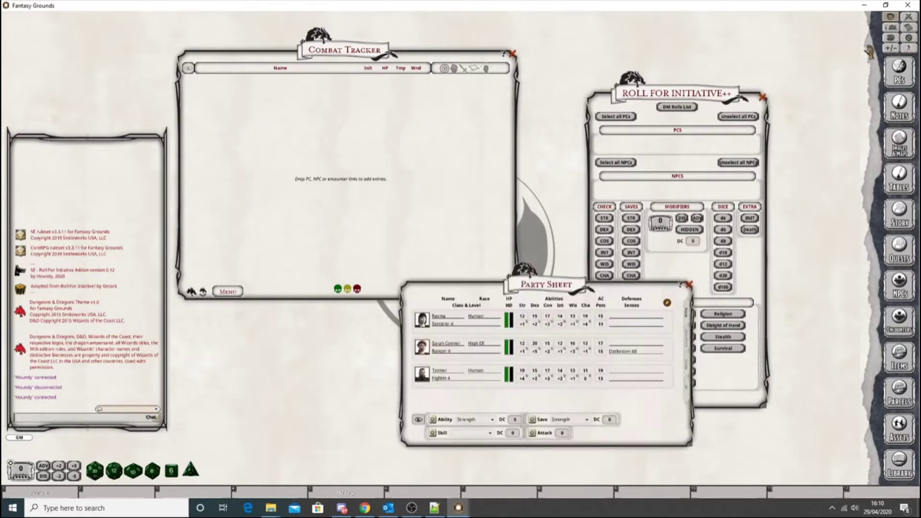
{"action": "left_click_drag", "start_coordinate": [534, 283], "coordinate": [412, 289]}
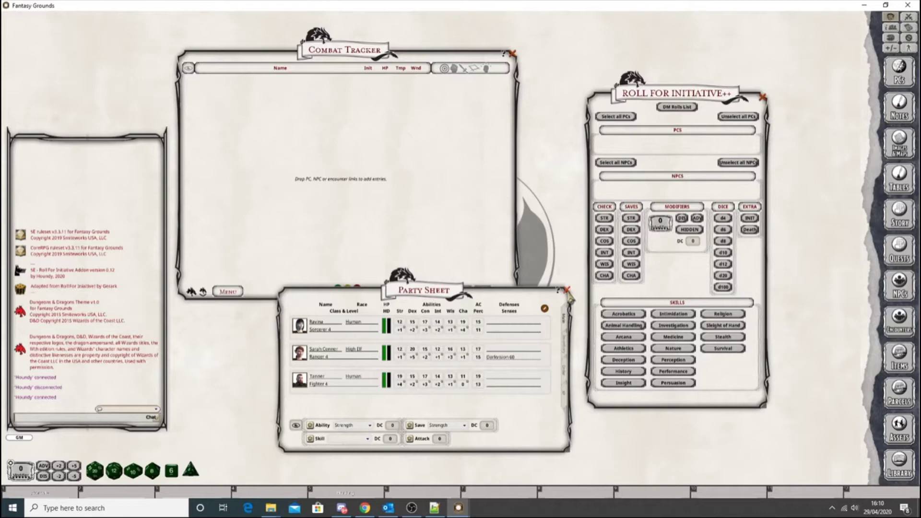
{"action": "left_click", "coordinate": [568, 291]}
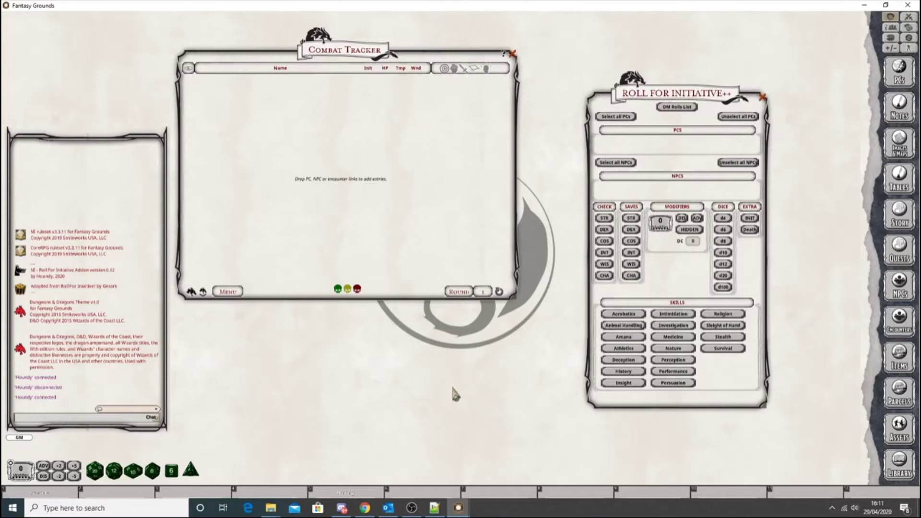
- Open the GM's Character Selection list, switch to the player client and dismiss its Campaign Setup window
{"action": "left_click", "coordinate": [903, 79]}
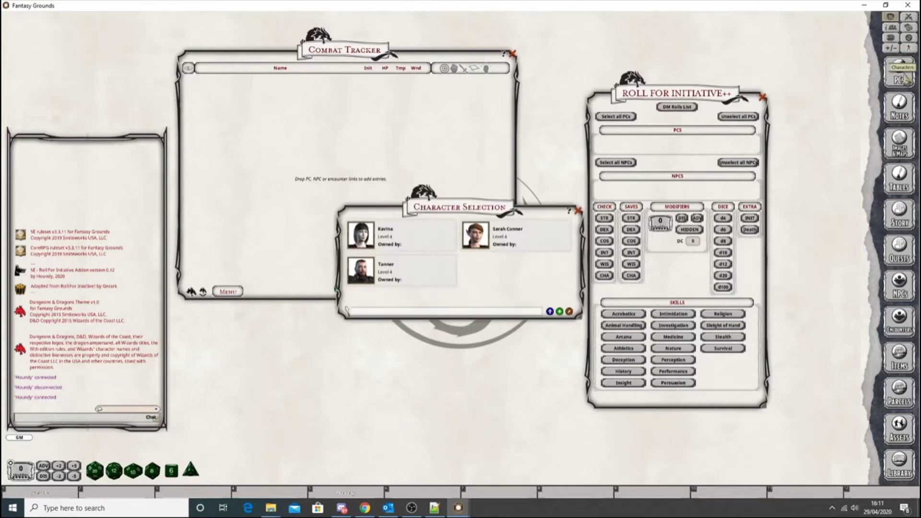
{"action": "mouse_move", "coordinate": [459, 508]}
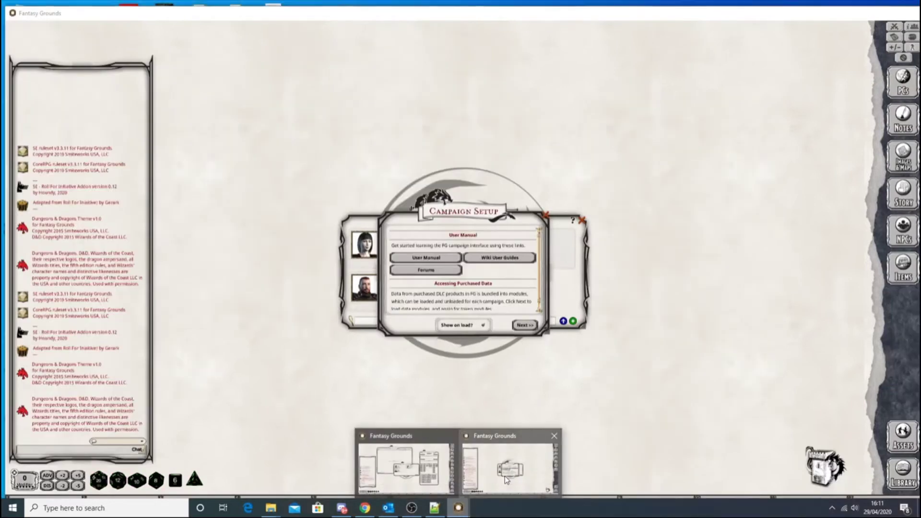
{"action": "left_click", "coordinate": [505, 476]}
{"action": "left_click", "coordinate": [545, 216]}
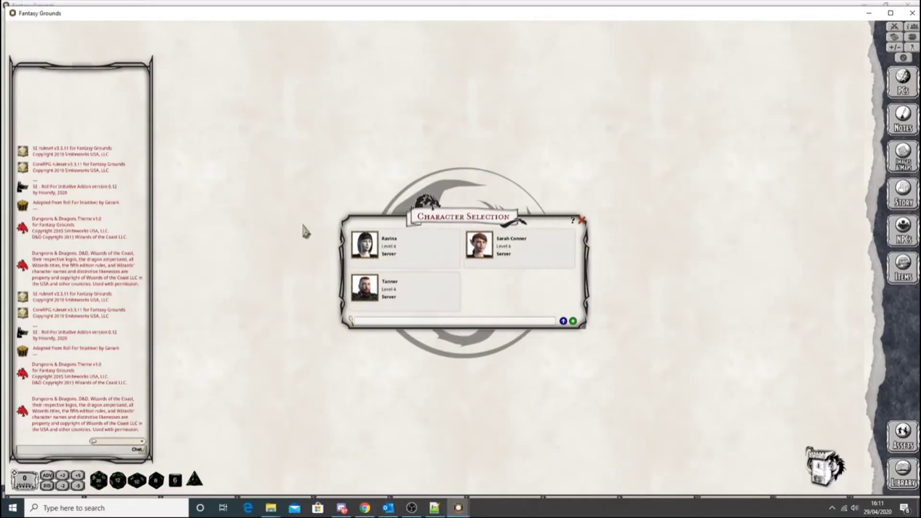
- Claim the character Ravina in the player client and check the remaining Character Selection list
{"action": "left_click", "coordinate": [369, 255]}
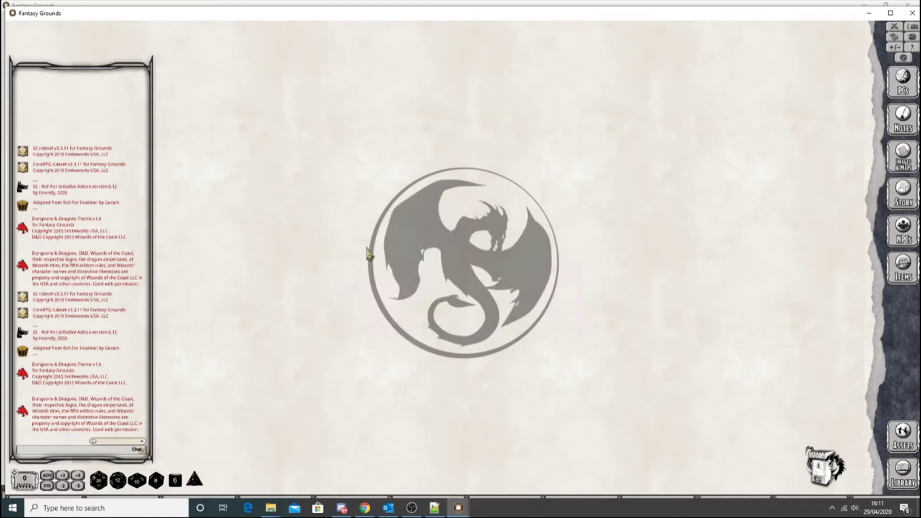
{"action": "left_click", "coordinate": [904, 83]}
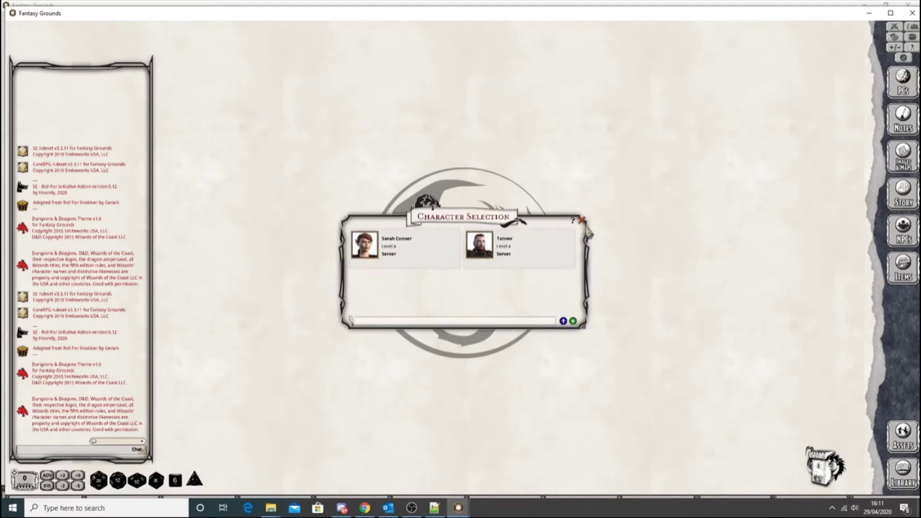
{"action": "left_click", "coordinate": [582, 220]}
- Switch to the GM client and clear the player's ownership of Ravina
{"action": "mouse_move", "coordinate": [459, 507]}
{"action": "left_click", "coordinate": [428, 463]}
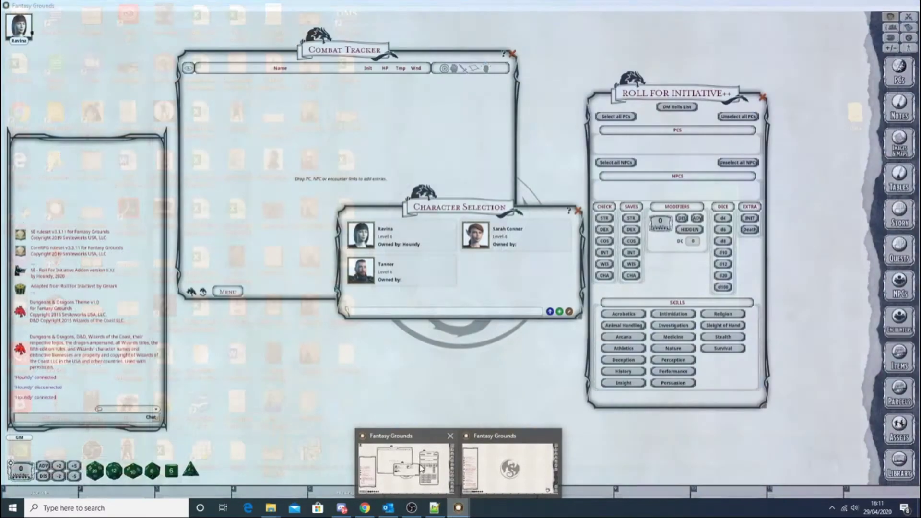
{"action": "right_click", "coordinate": [395, 241]}
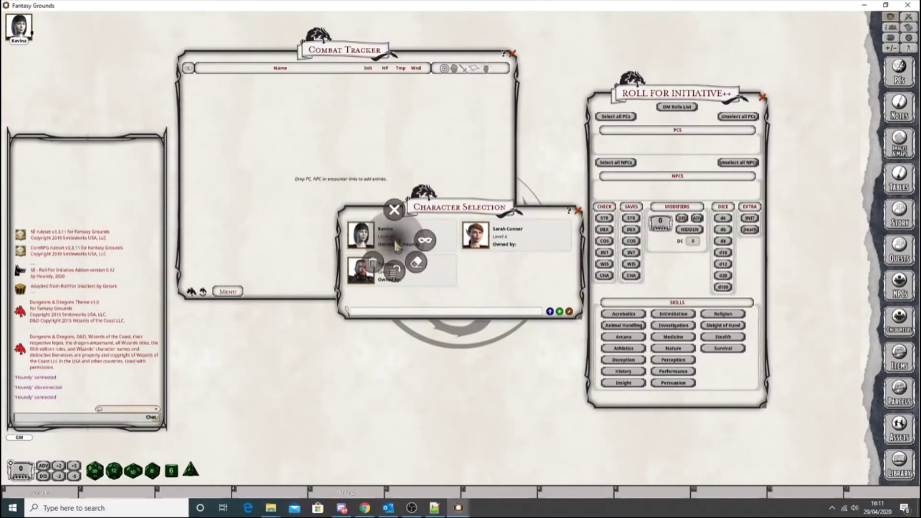
{"action": "left_click", "coordinate": [424, 268]}
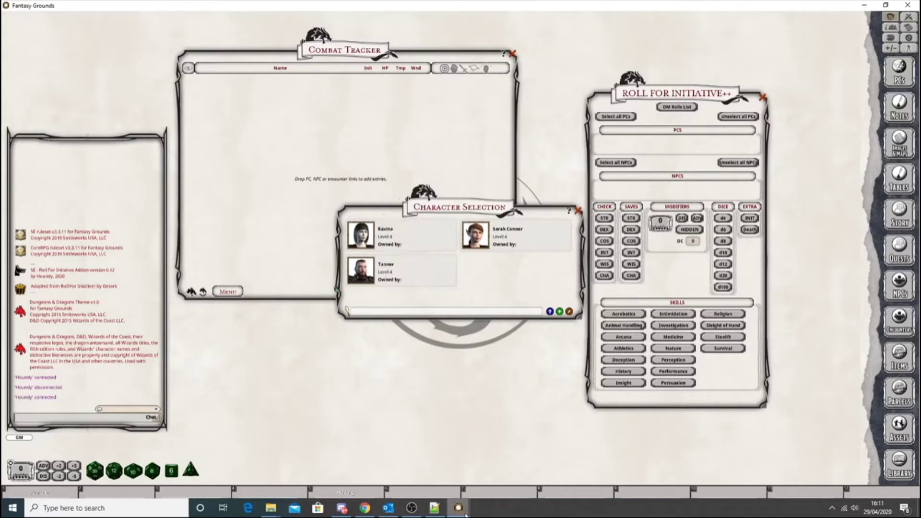
- Claim Ravina again in the player client, maximize that window and close her character sheet
{"action": "mouse_move", "coordinate": [458, 508]}
{"action": "left_click", "coordinate": [497, 477]}
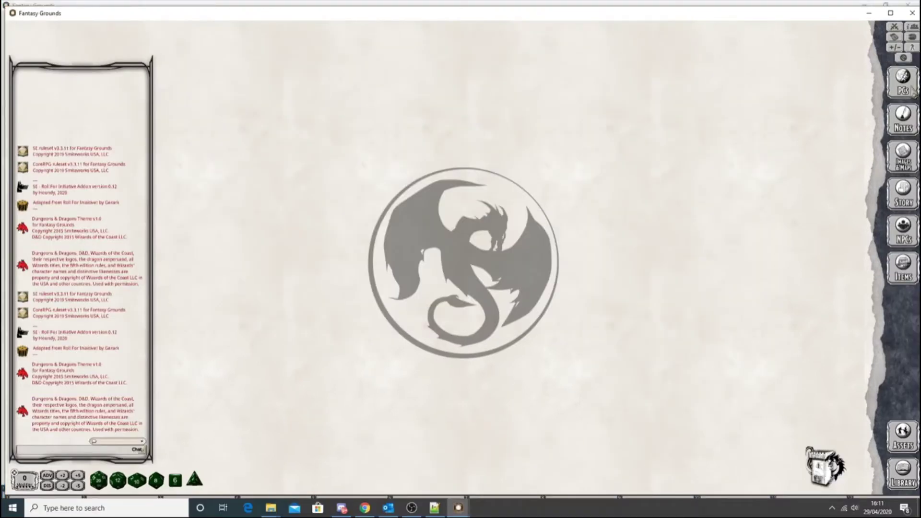
{"action": "left_click", "coordinate": [372, 253]}
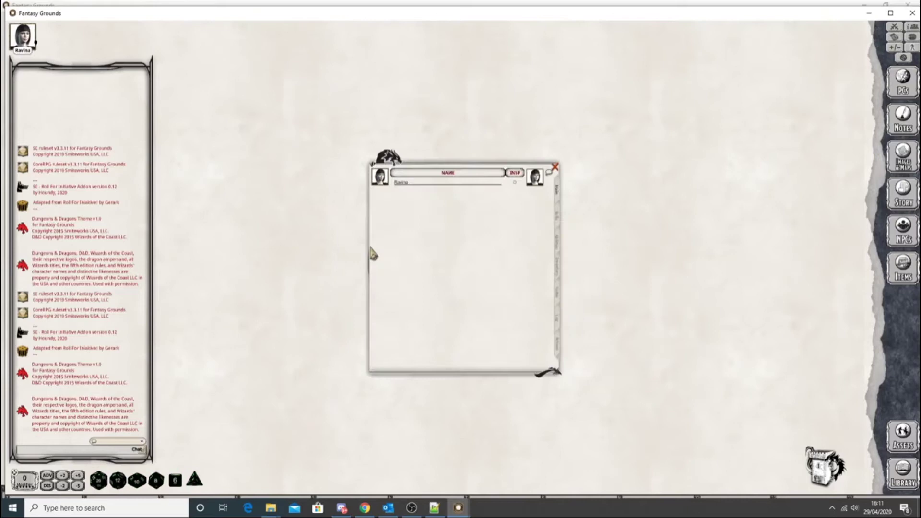
{"action": "left_click", "coordinate": [891, 13]}
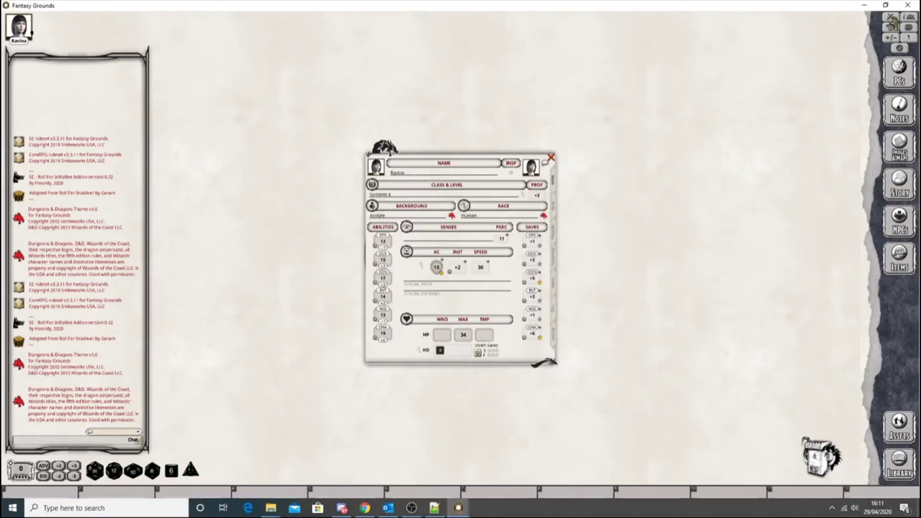
{"action": "left_click", "coordinate": [552, 158]}
- Switch to the GM client and add Ravina, Sarah Conner and Tanner from Character Selection to the Combat Tracker
{"action": "mouse_move", "coordinate": [465, 512]}
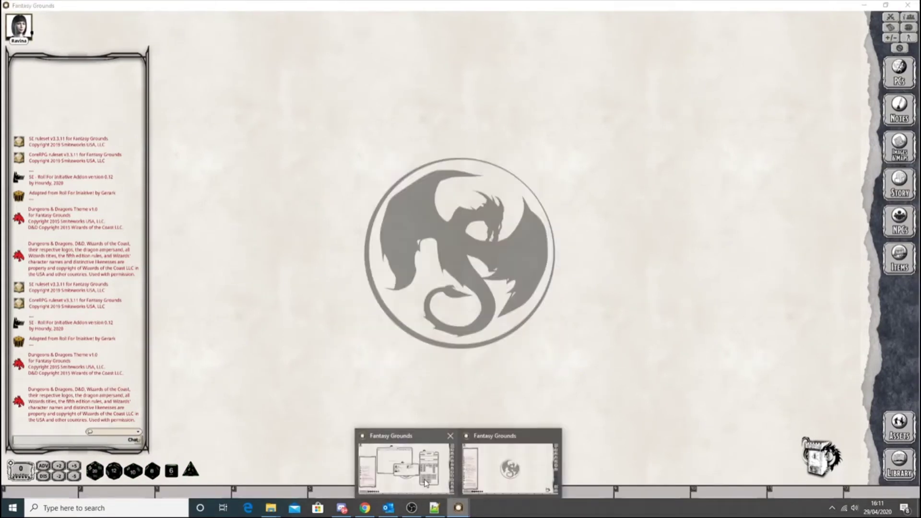
{"action": "left_click", "coordinate": [425, 480]}
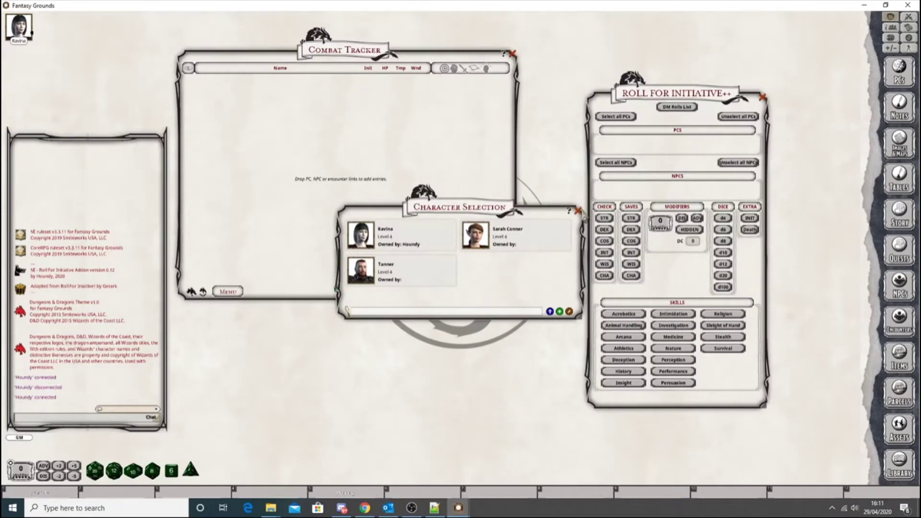
{"action": "left_click", "coordinate": [578, 210]}
{"action": "left_click", "coordinate": [899, 72]}
{"action": "left_click_drag", "start_coordinate": [486, 217], "coordinate": [533, 308]}
{"action": "left_click_drag", "start_coordinate": [399, 317], "coordinate": [265, 130]}
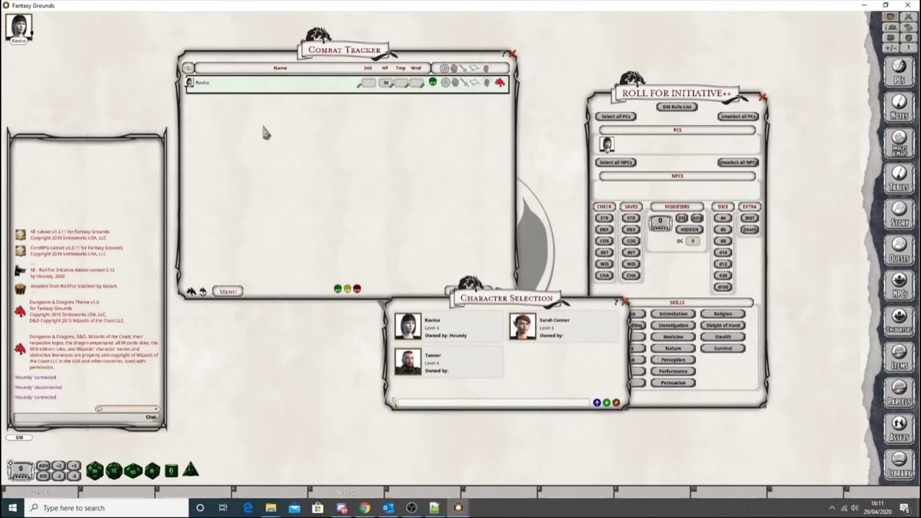
{"action": "left_click_drag", "start_coordinate": [554, 333], "coordinate": [255, 131]}
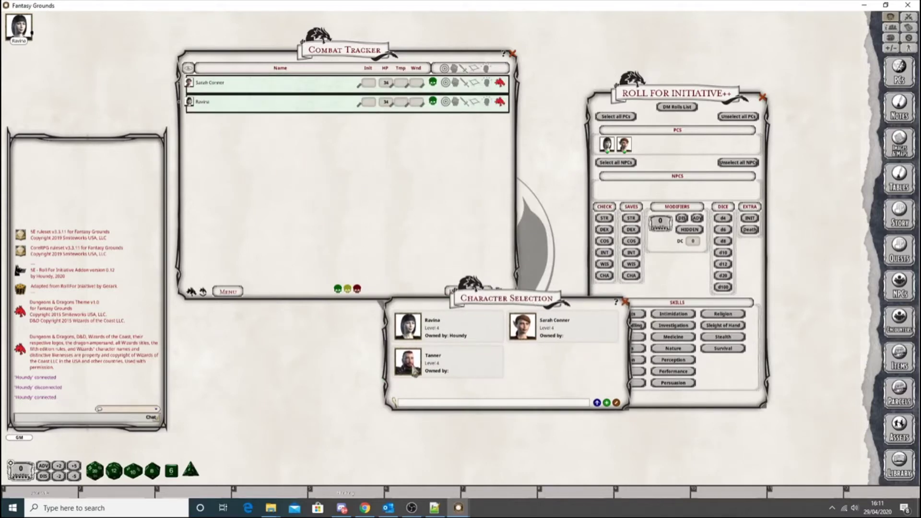
{"action": "left_click_drag", "start_coordinate": [416, 370], "coordinate": [239, 183]}
{"action": "left_click", "coordinate": [625, 302]}
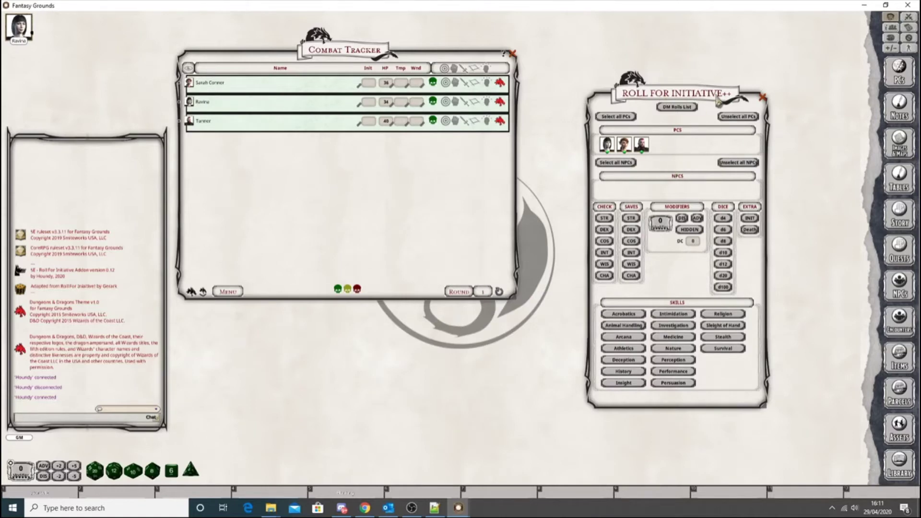
- Toggle Ravina's selection in Roll For Initiative++, and select and unselect all PCs
{"action": "left_click", "coordinate": [607, 153]}
{"action": "left_click", "coordinate": [607, 144]}
{"action": "left_click", "coordinate": [619, 118]}
{"action": "left_click", "coordinate": [739, 116]}
- Select only Ravina in Roll For Initiative++ and request an Intimidation check
{"action": "left_click", "coordinate": [607, 144]}
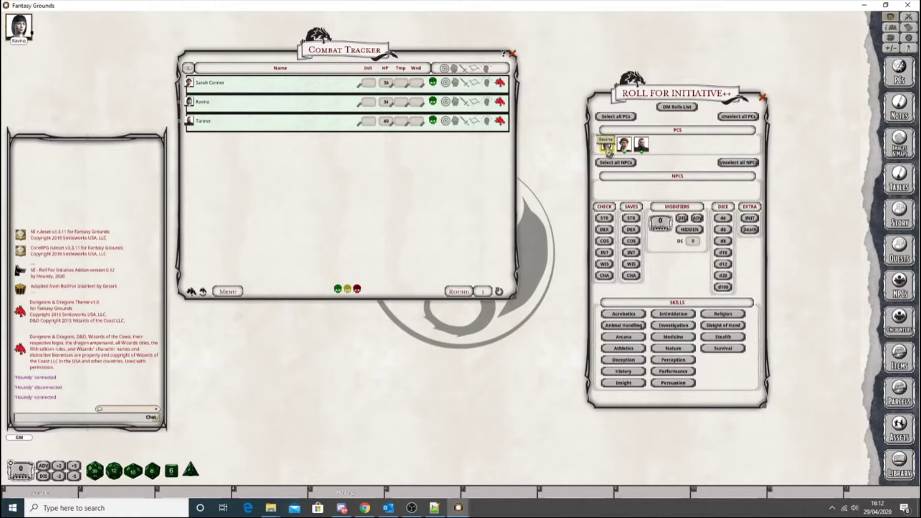
{"action": "left_click", "coordinate": [667, 316]}
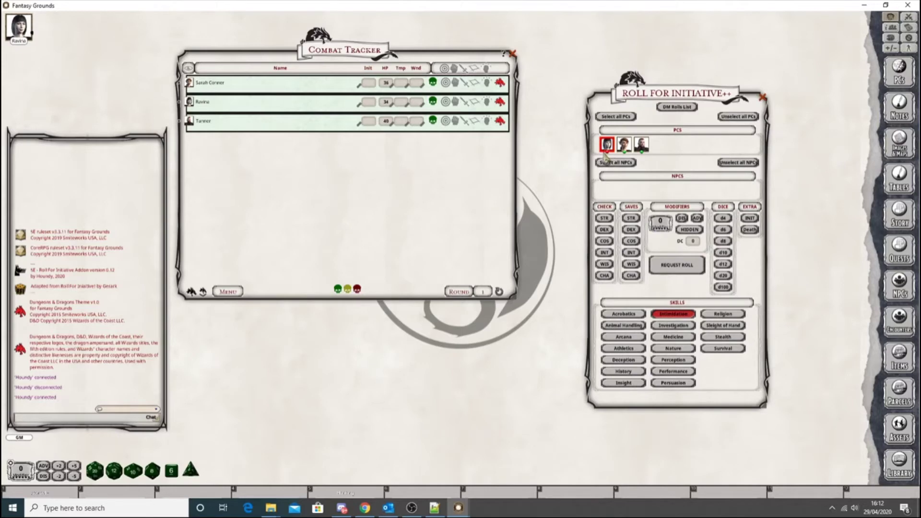
- Switch to the player client and roll Ravina's requested Intimidation check
{"action": "mouse_move", "coordinate": [463, 505]}
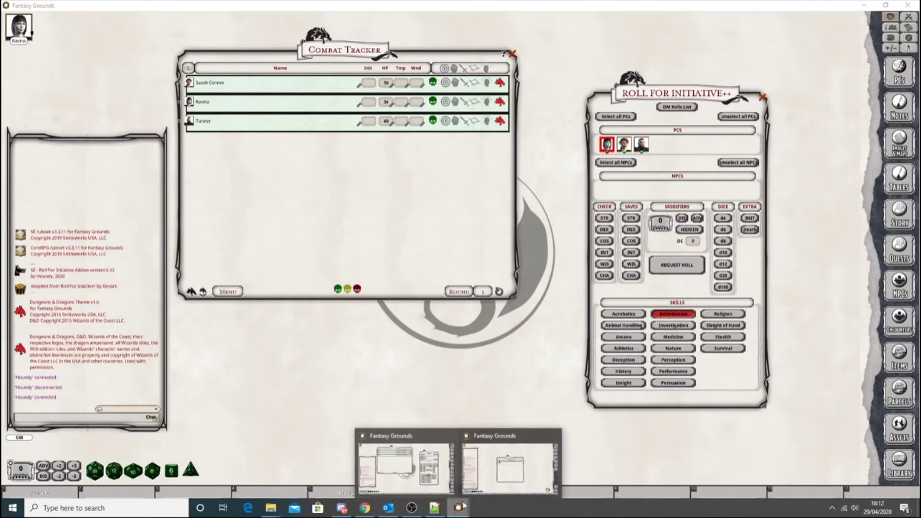
{"action": "left_click", "coordinate": [512, 484]}
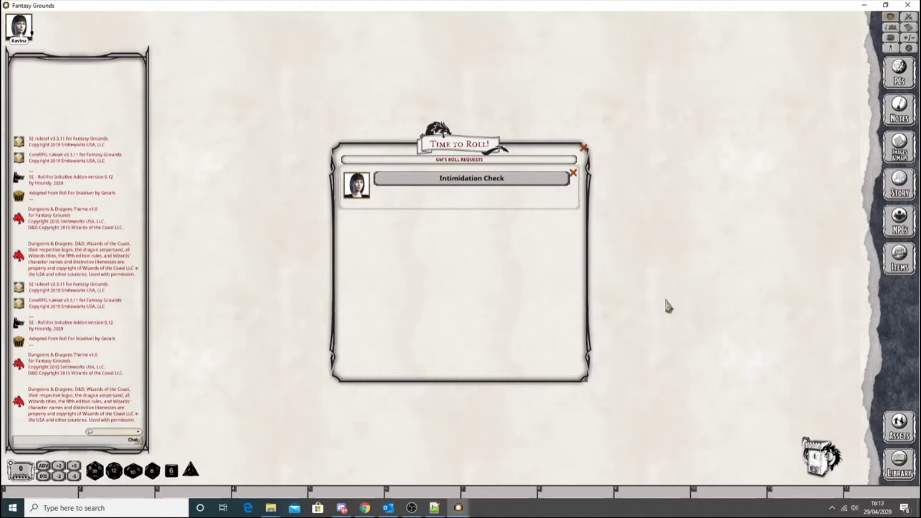
{"action": "left_click", "coordinate": [458, 186]}
{"action": "left_click", "coordinate": [450, 186]}
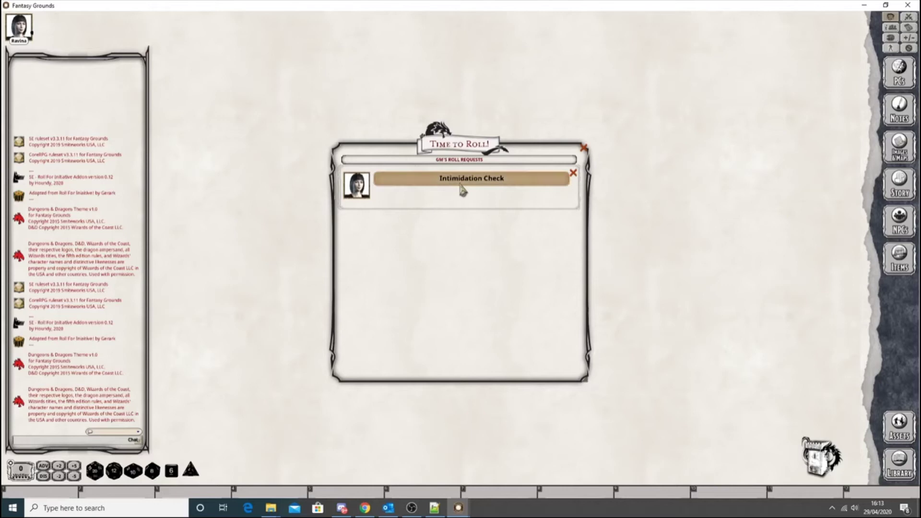
{"action": "left_click", "coordinate": [468, 181]}
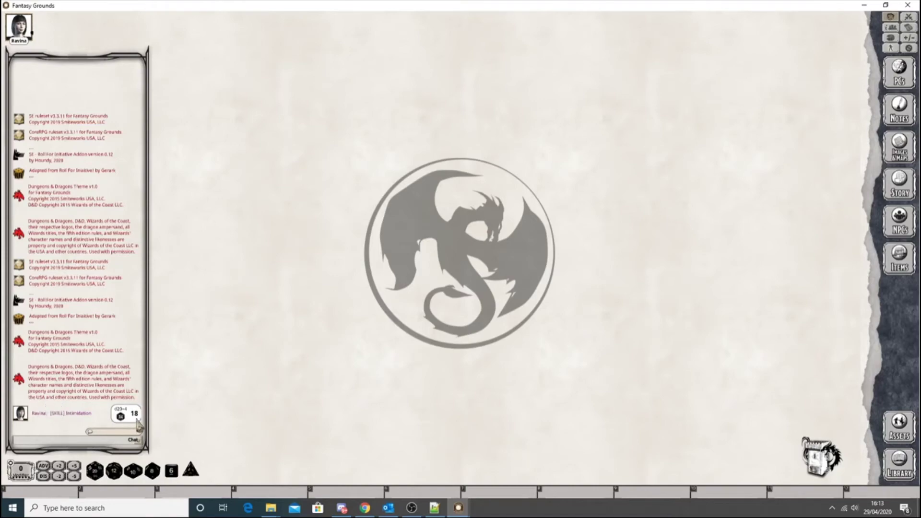
- Return to the GM client, set the DC to 15 and request a Performance check from Ravina
{"action": "mouse_move", "coordinate": [460, 510]}
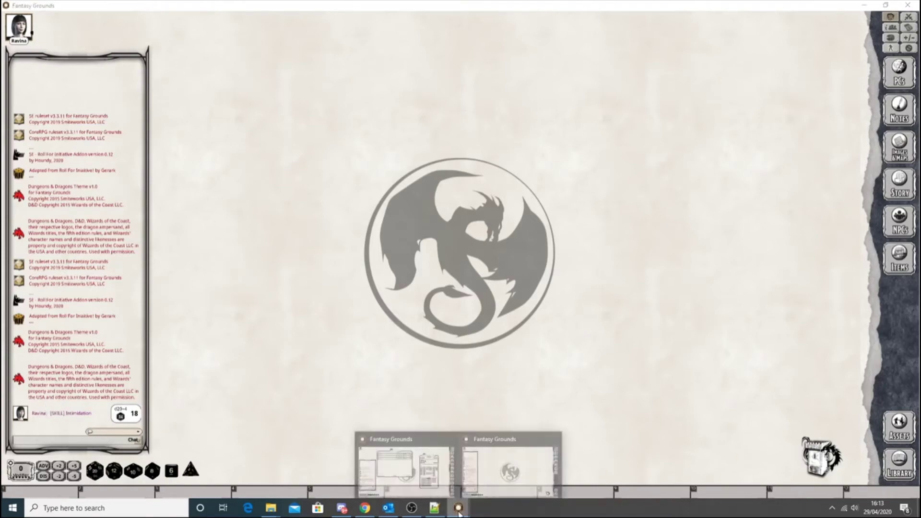
{"action": "left_click", "coordinate": [406, 468]}
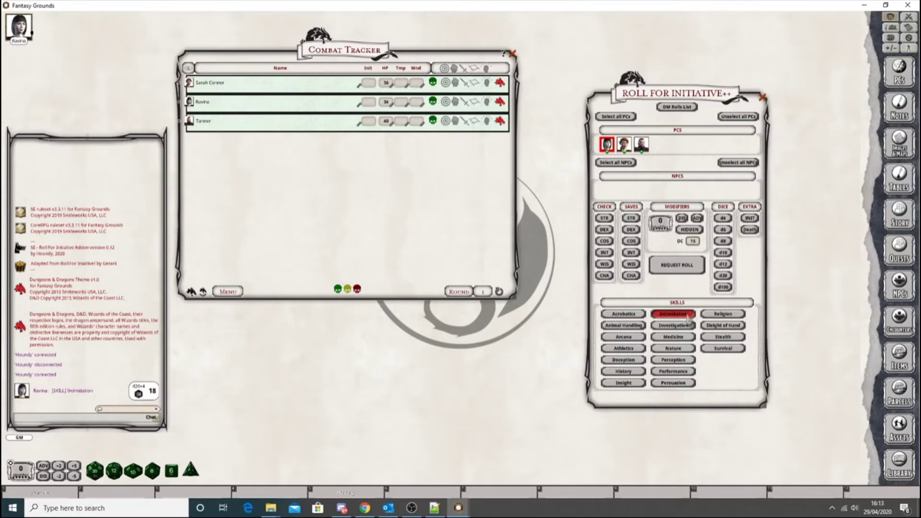
{"action": "left_click", "coordinate": [682, 371]}
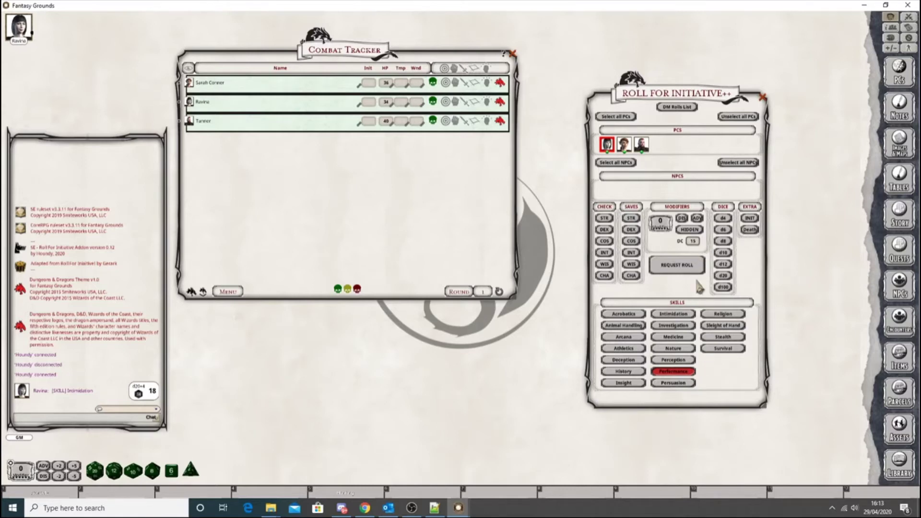
- Switch to the player client, check the request's DC and roll Ravina's Performance check
{"action": "mouse_move", "coordinate": [456, 511]}
{"action": "left_click", "coordinate": [472, 488]}
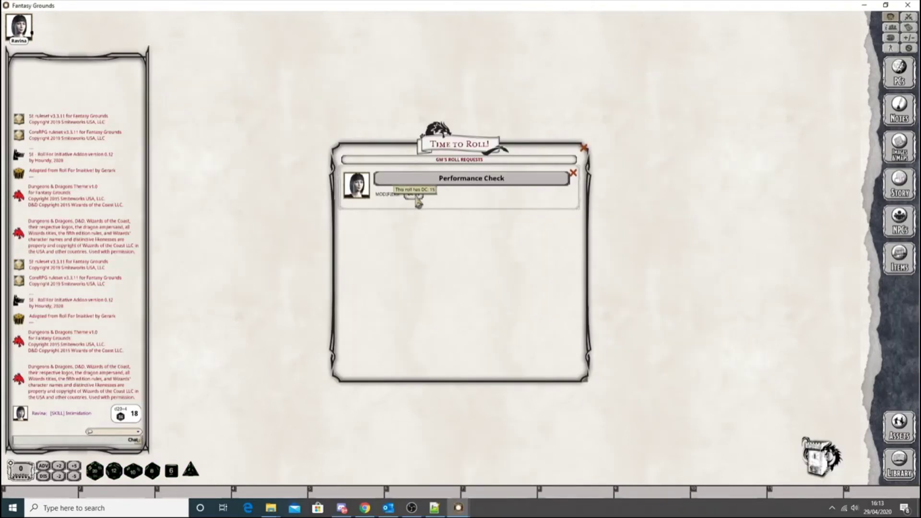
{"action": "left_click", "coordinate": [490, 186]}
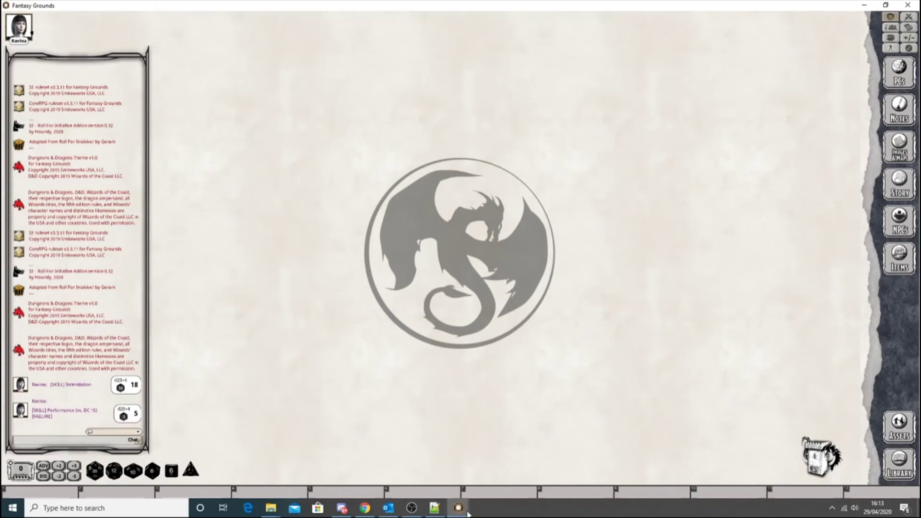
- Switch to the GM client and turn off the Manual Save Rolls PC and Show DC to players options
{"action": "mouse_move", "coordinate": [460, 509]}
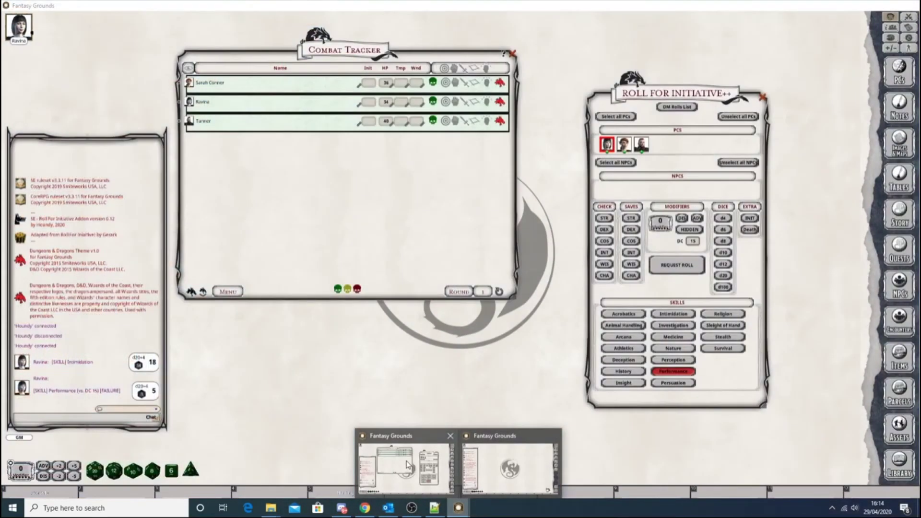
{"action": "left_click", "coordinate": [407, 465]}
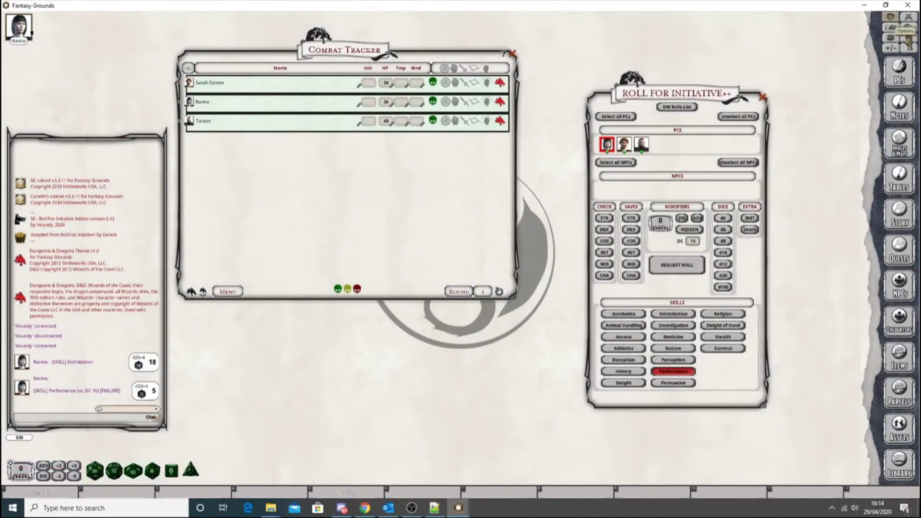
{"action": "left_click", "coordinate": [909, 38]}
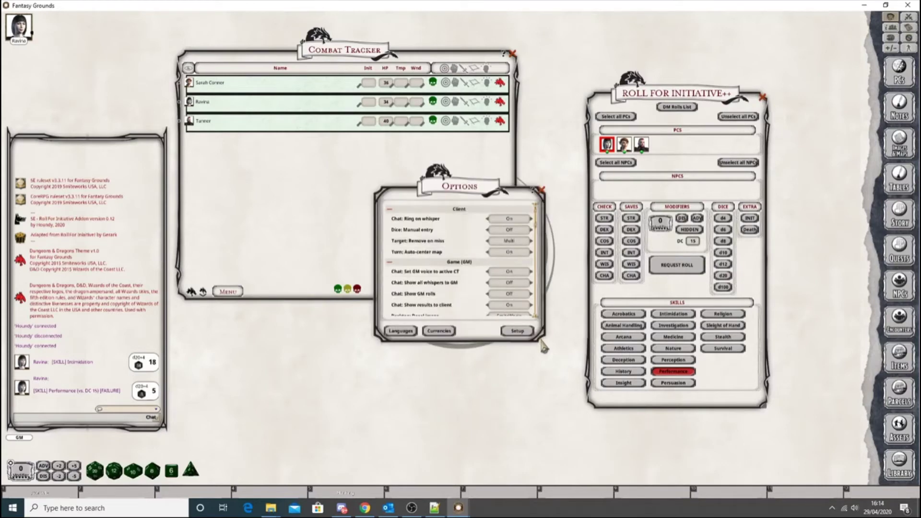
{"action": "scroll", "coordinate": [493, 287], "scroll_direction": "down", "scroll_amount": 10}
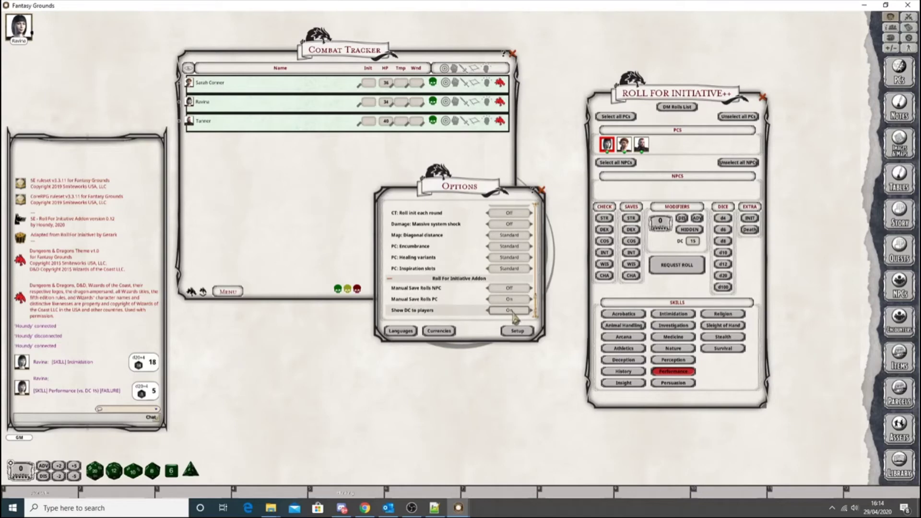
{"action": "left_click", "coordinate": [489, 299]}
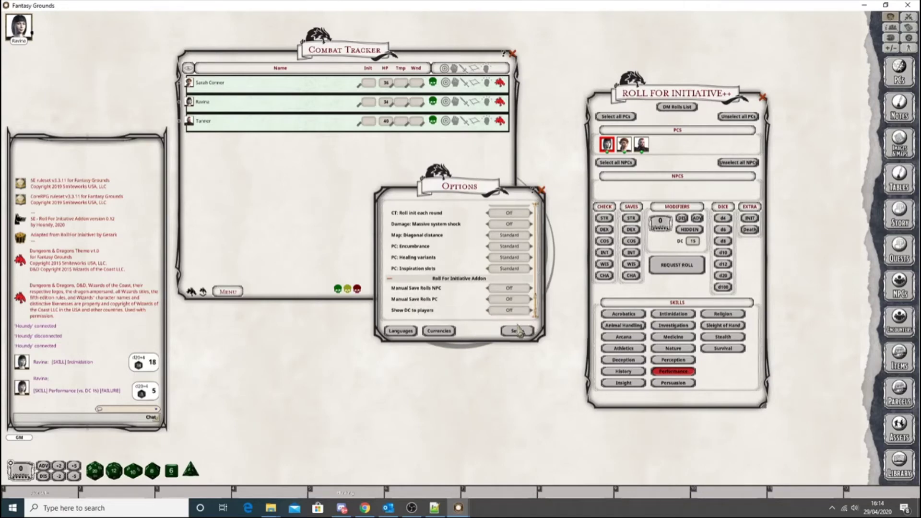
{"action": "left_click", "coordinate": [541, 191]}
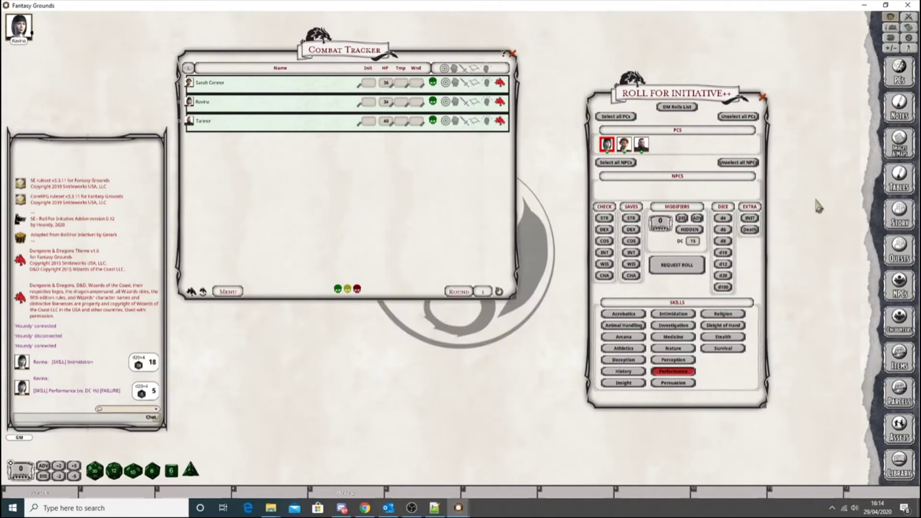
- Request another Performance check from Ravina and roll it in the player client
{"action": "left_click", "coordinate": [458, 508]}
{"action": "left_click", "coordinate": [491, 475]}
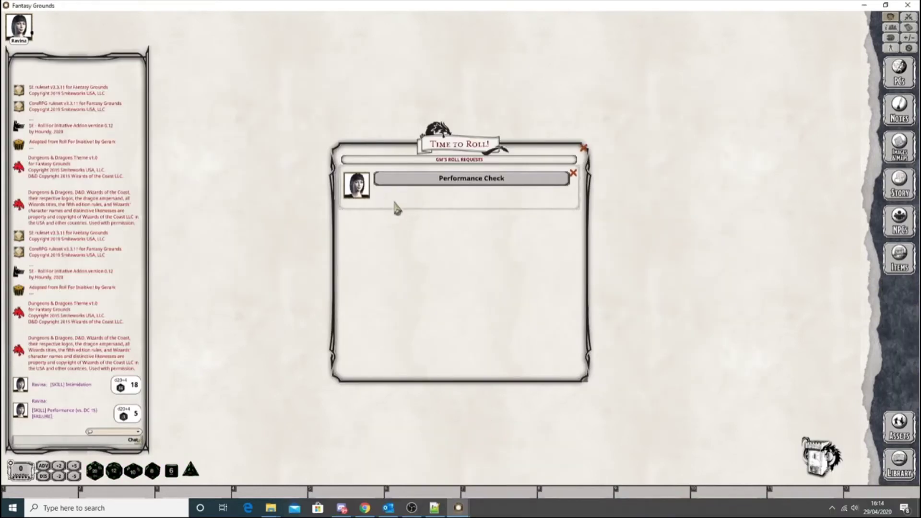
{"action": "left_click", "coordinate": [435, 182]}
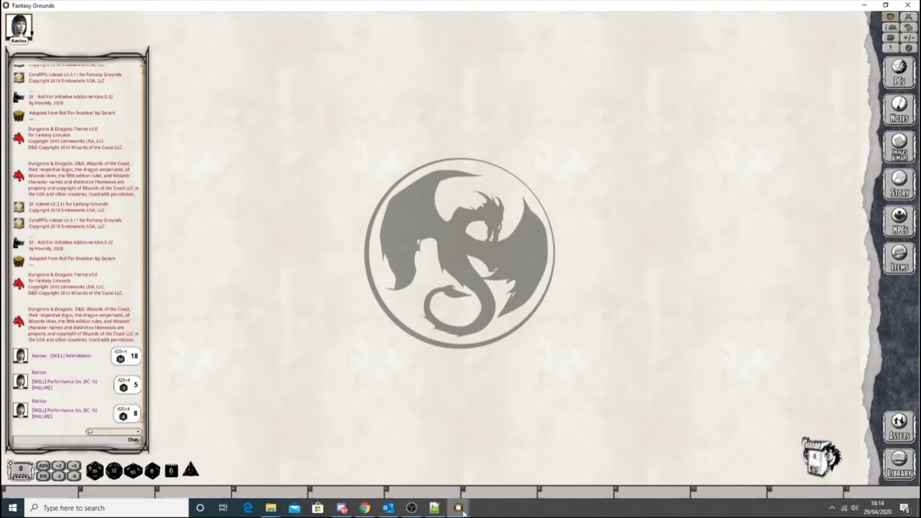
- Return to the GM client, clear the DC and request Ravina's Performance check with advantage and a +5 modifier
{"action": "mouse_move", "coordinate": [465, 514]}
{"action": "mouse_move", "coordinate": [422, 468]}
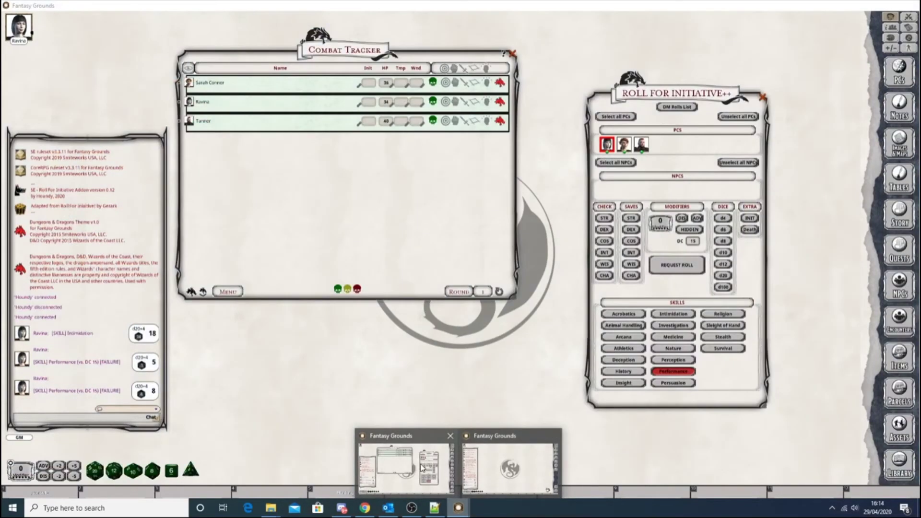
{"action": "left_click", "coordinate": [422, 468]}
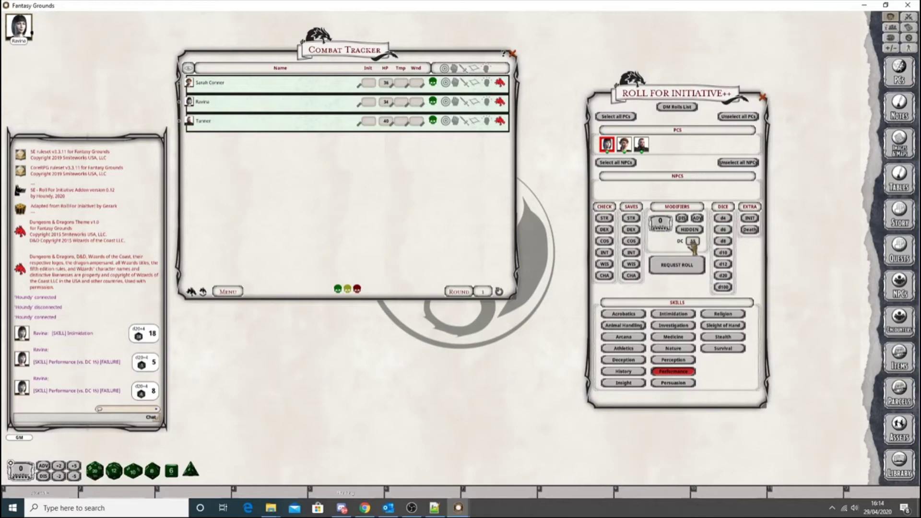
{"action": "left_click", "coordinate": [697, 218]}
- Switch to the player client, check the request's modifiers and roll Ravina's Performance check
{"action": "mouse_move", "coordinate": [460, 509]}
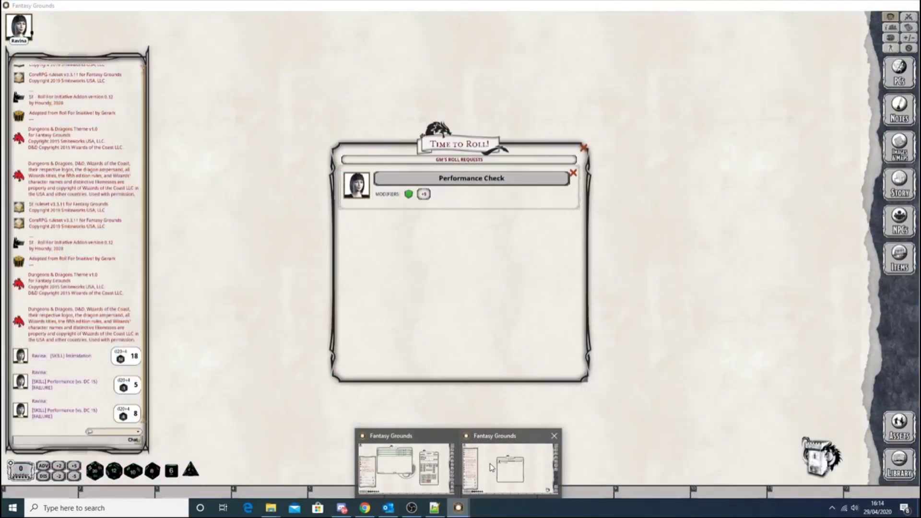
{"action": "left_click", "coordinate": [482, 465]}
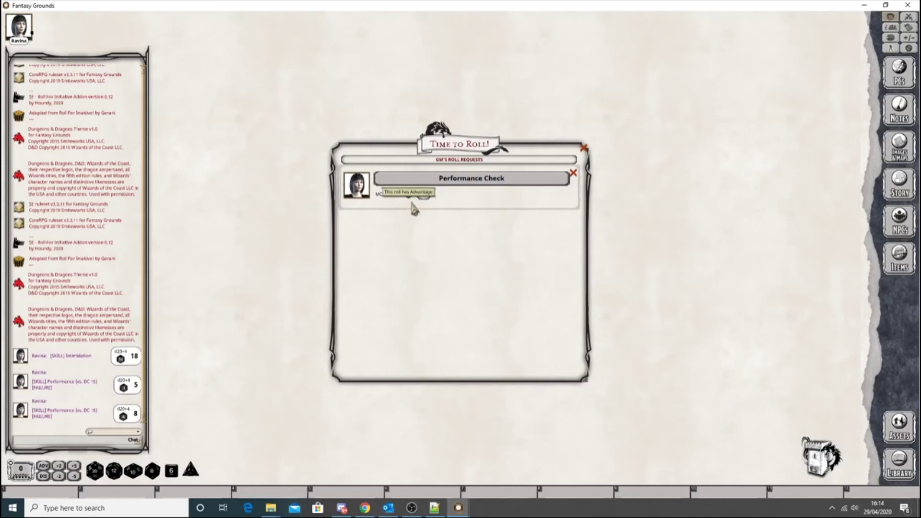
{"action": "left_click", "coordinate": [476, 182]}
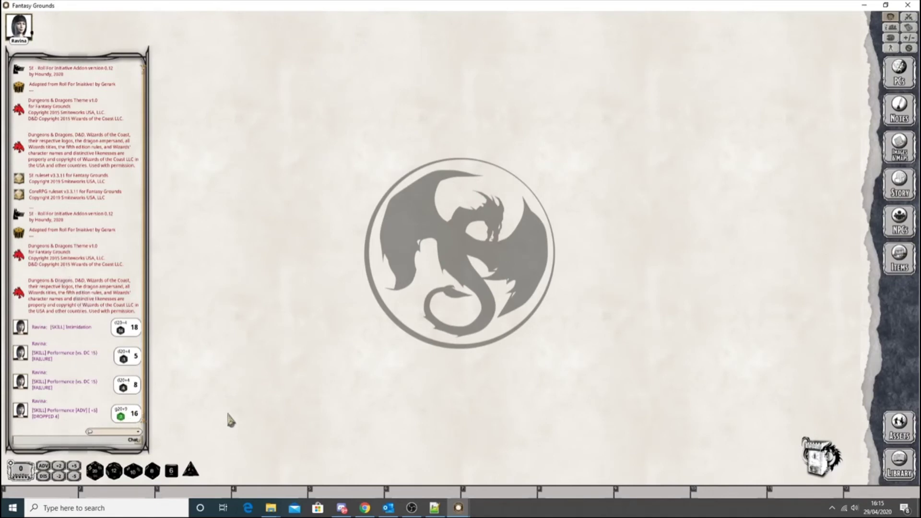
- Return to the GM client, reset the modifier to 0 and request a hidden Insight check from Ravina
{"action": "mouse_move", "coordinate": [460, 508]}
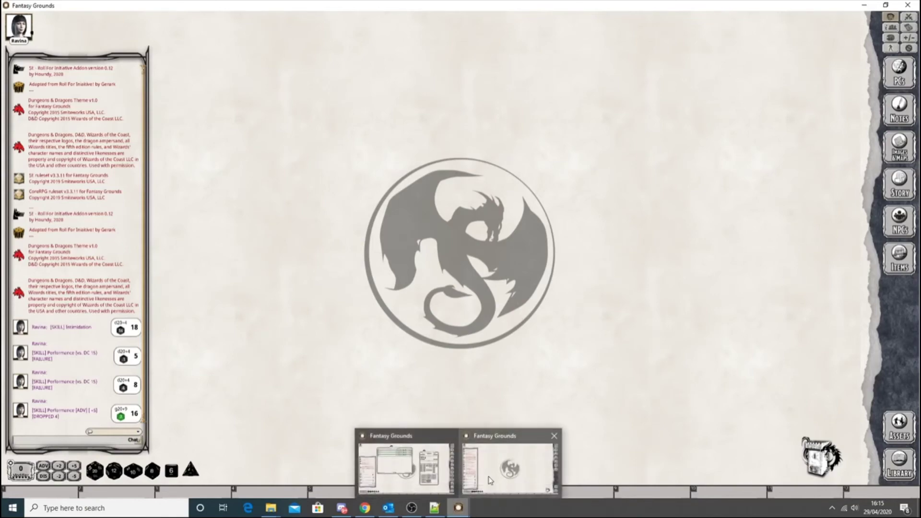
{"action": "left_click", "coordinate": [426, 472]}
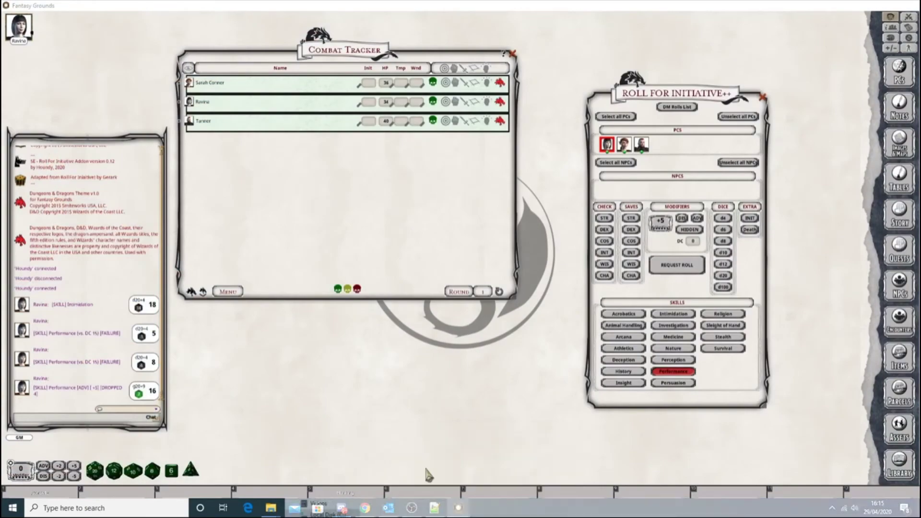
{"action": "left_click", "coordinate": [661, 226]}
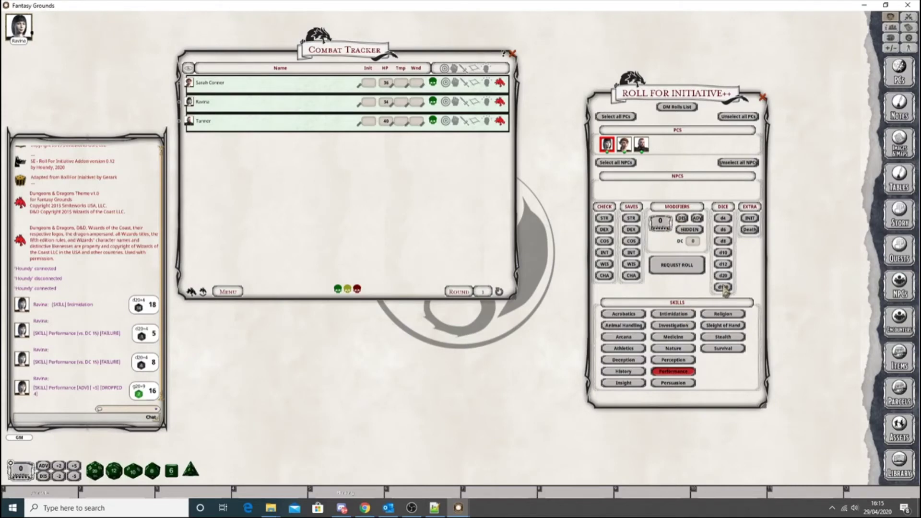
{"action": "left_click", "coordinate": [689, 231]}
{"action": "left_click", "coordinate": [634, 384]}
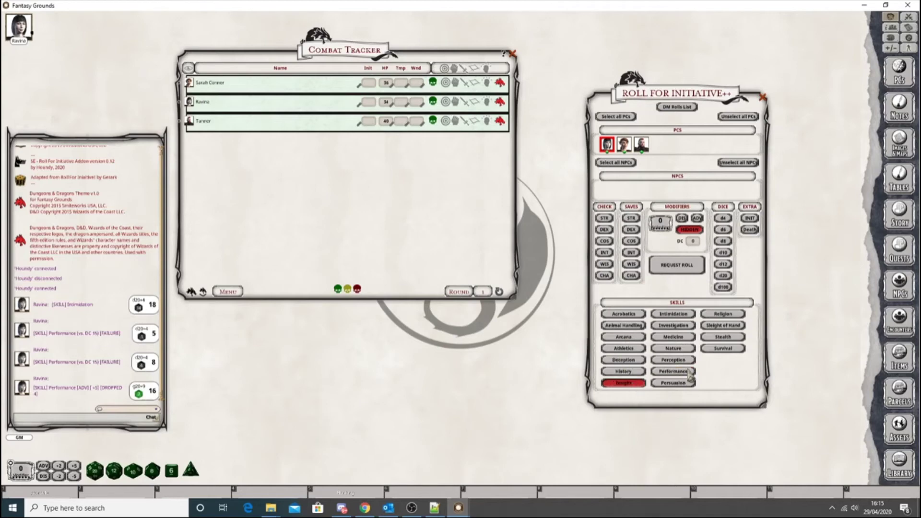
{"action": "left_click", "coordinate": [677, 273]}
- Switch to the player client, check the request's hidden modifier and roll Ravina's Insight check
{"action": "mouse_move", "coordinate": [458, 507]}
{"action": "left_click", "coordinate": [473, 465]}
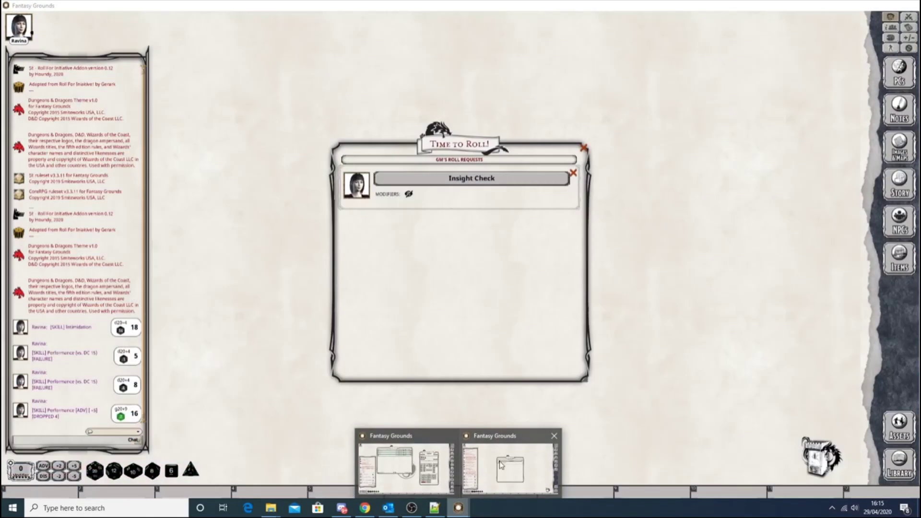
{"action": "mouse_move", "coordinate": [412, 201]}
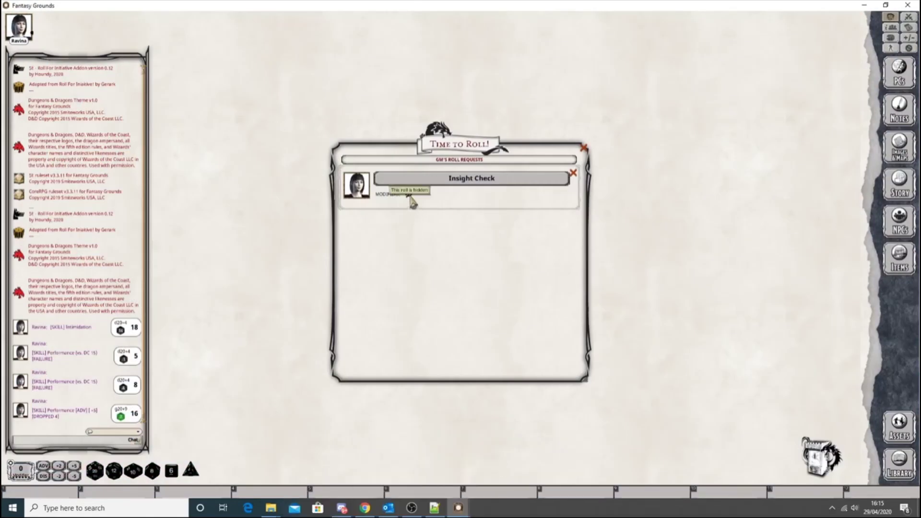
{"action": "left_click", "coordinate": [476, 181]}
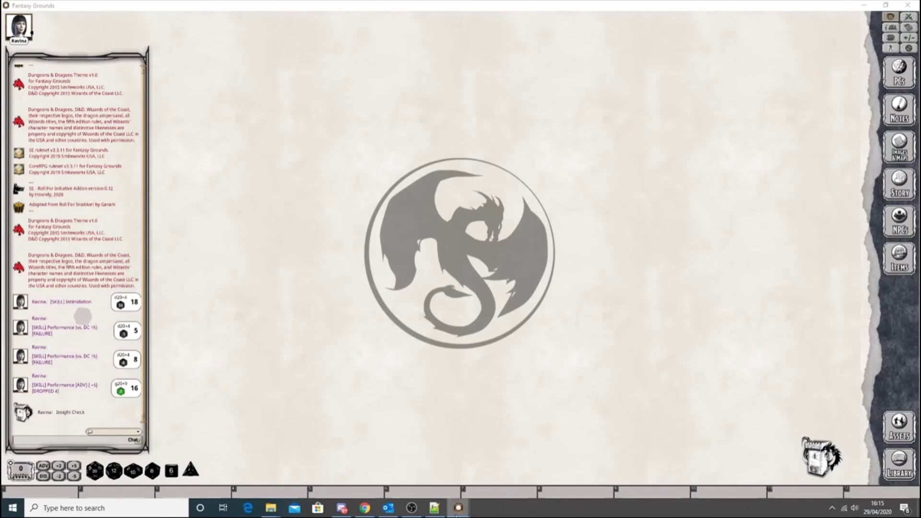
- Return to the GM client and request a Strength check from Ravina
{"action": "left_click", "coordinate": [458, 508]}
{"action": "left_click", "coordinate": [438, 478]}
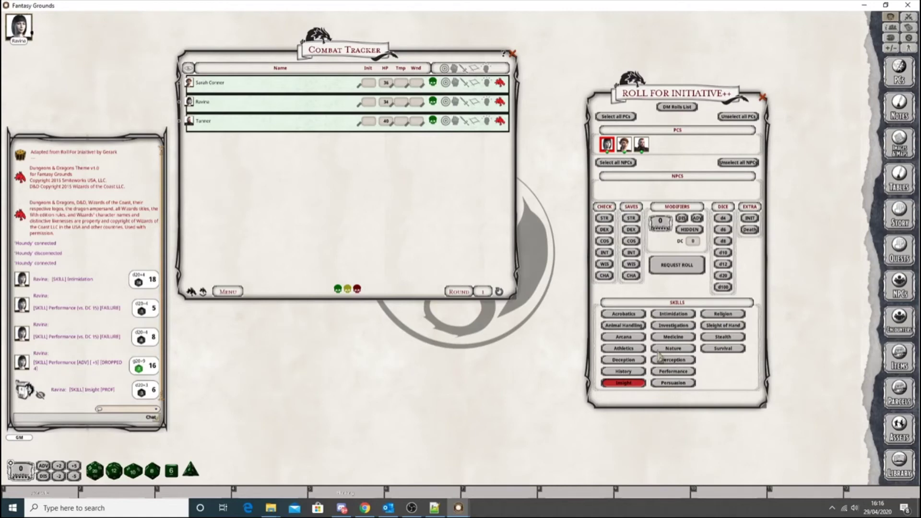
{"action": "left_click", "coordinate": [606, 145]}
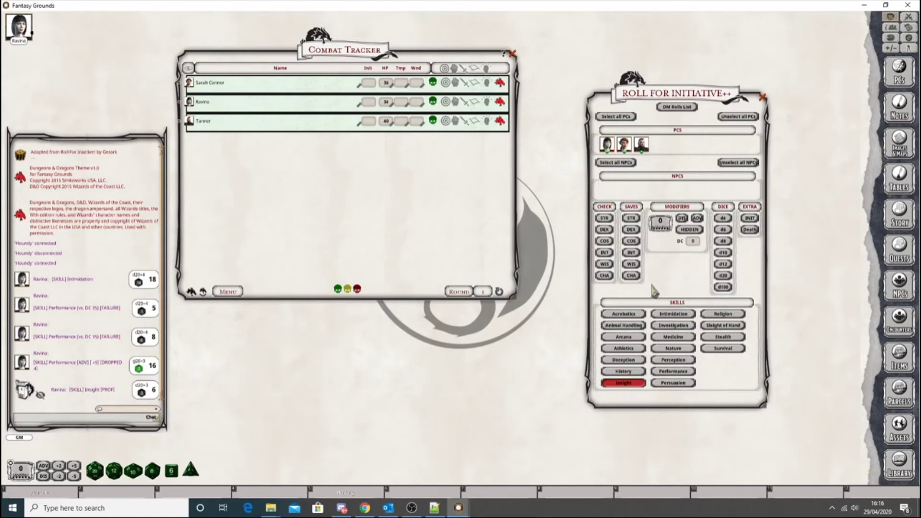
{"action": "left_click", "coordinate": [605, 219]}
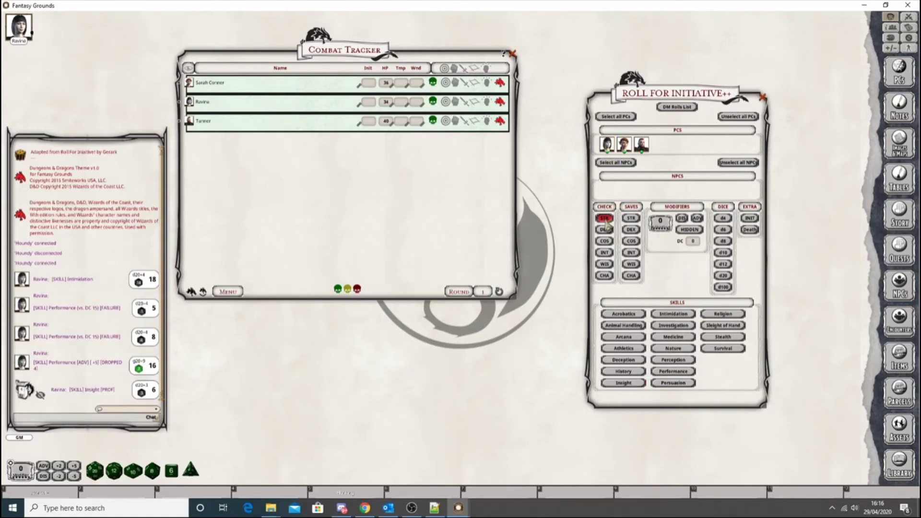
{"action": "left_click", "coordinate": [607, 144]}
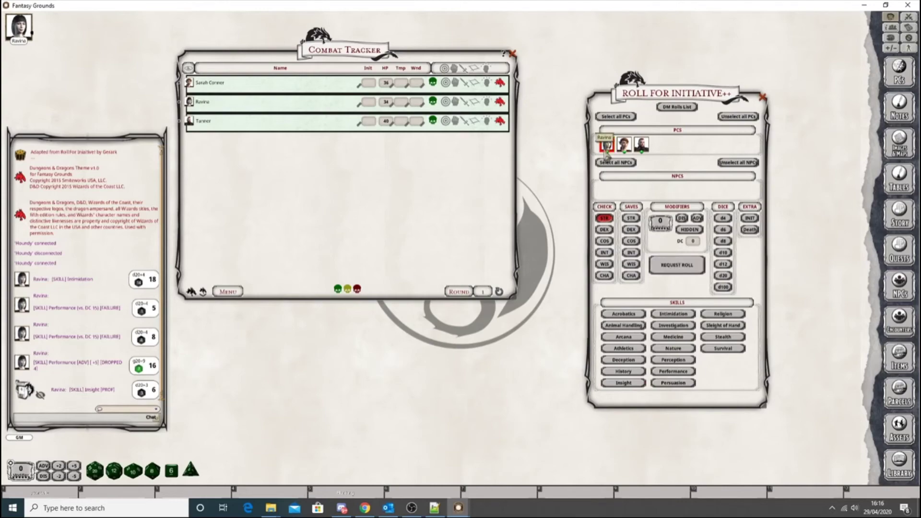
{"action": "left_click", "coordinate": [677, 265]}
- Switch to the player client and roll Ravina's requested Strength check
{"action": "mouse_move", "coordinate": [459, 508]}
{"action": "left_click", "coordinate": [482, 473]}
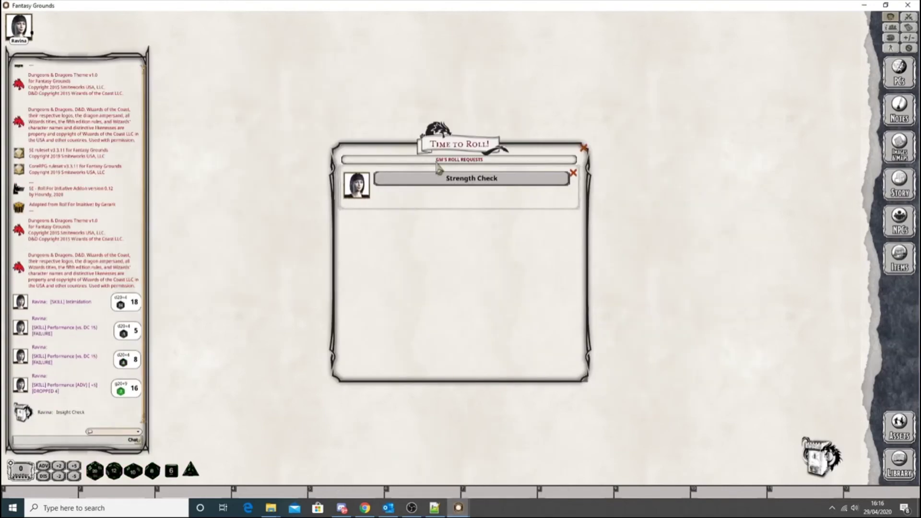
{"action": "left_click", "coordinate": [439, 178]}
- Request a Strength saving throw from Ravina in the GM client and roll it in the player client
{"action": "left_click", "coordinate": [405, 468]}
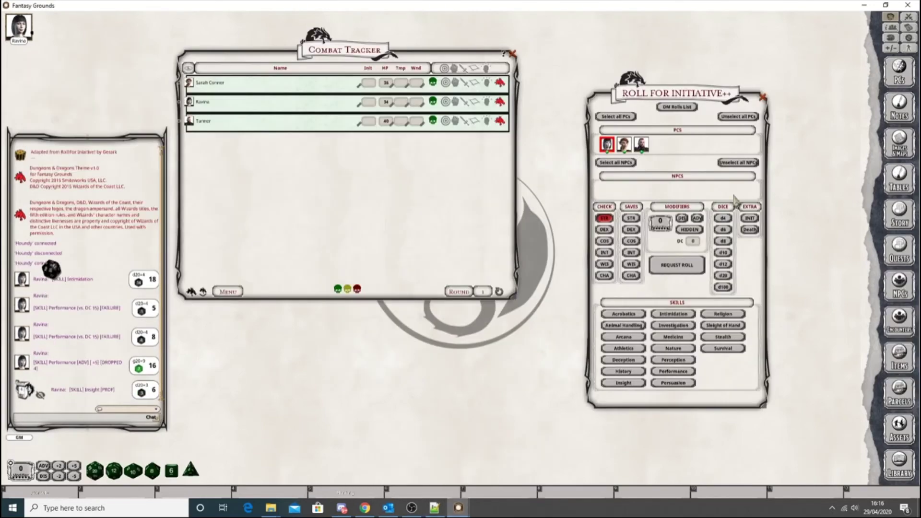
{"action": "left_click", "coordinate": [629, 220]}
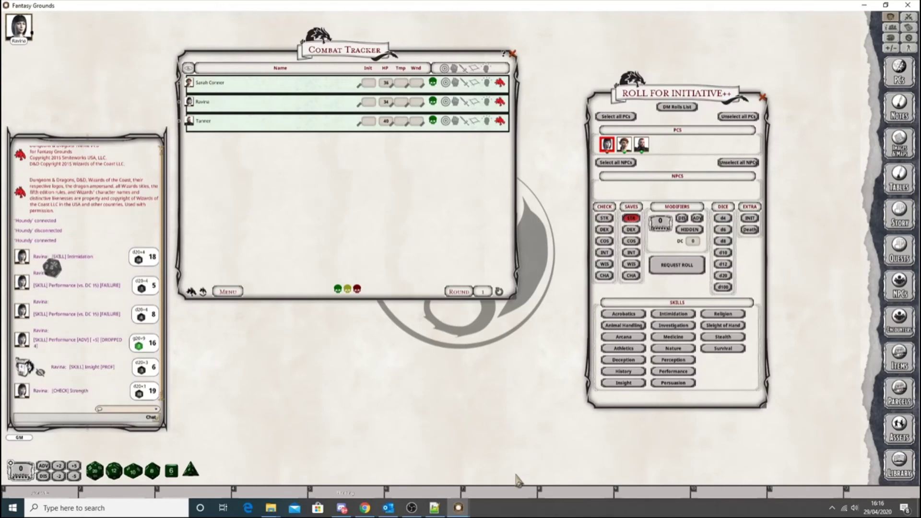
{"action": "mouse_move", "coordinate": [458, 508]}
{"action": "left_click", "coordinate": [483, 475]}
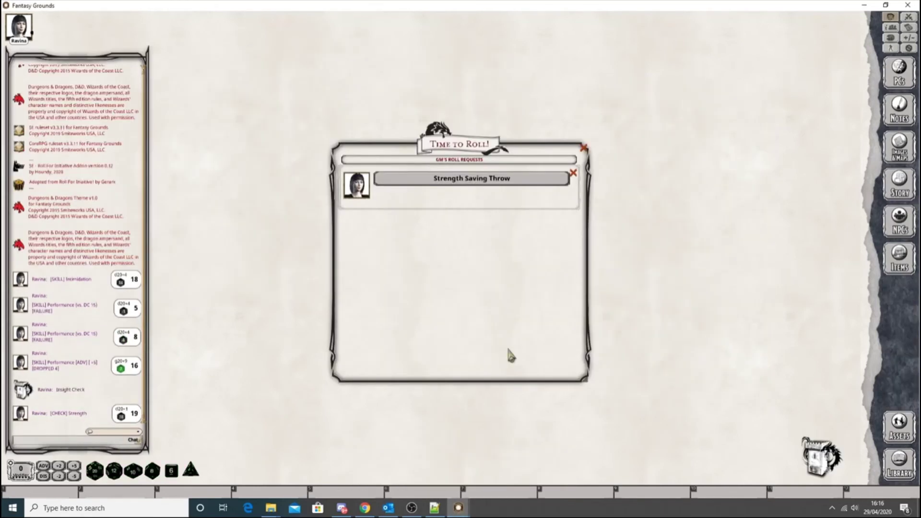
{"action": "left_click", "coordinate": [467, 182]}
- Return to the GM client and request a d8 roll from Ravina
{"action": "mouse_move", "coordinate": [460, 510]}
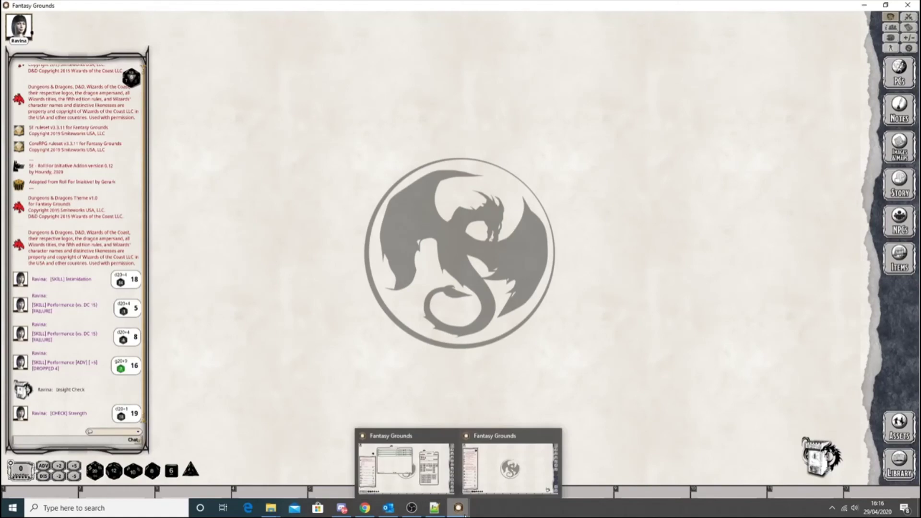
{"action": "left_click", "coordinate": [405, 468]}
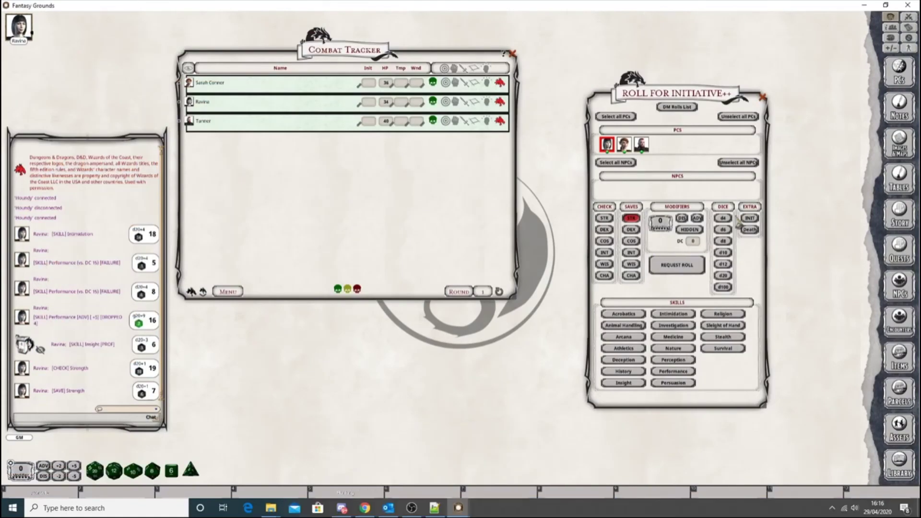
{"action": "left_click", "coordinate": [723, 241]}
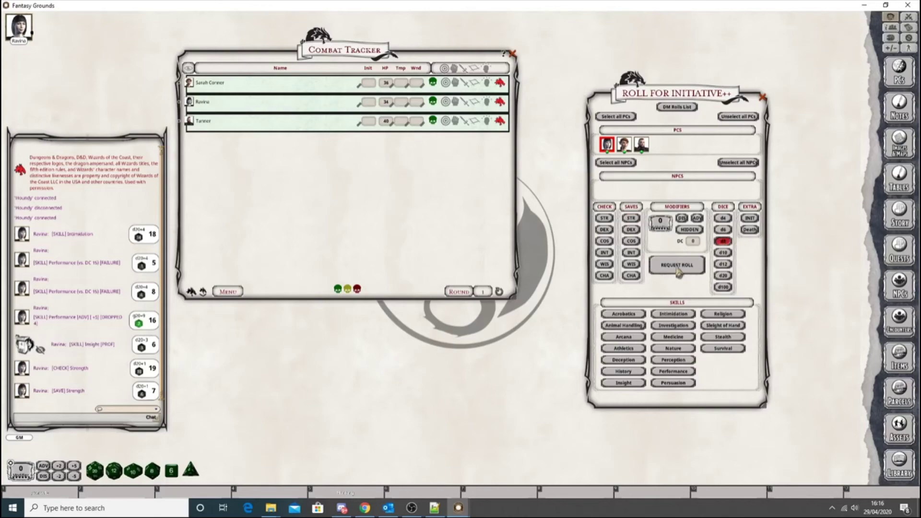
- Switch to the player client, roll the requested d8 and go back to the GM client
{"action": "left_click", "coordinate": [435, 508]}
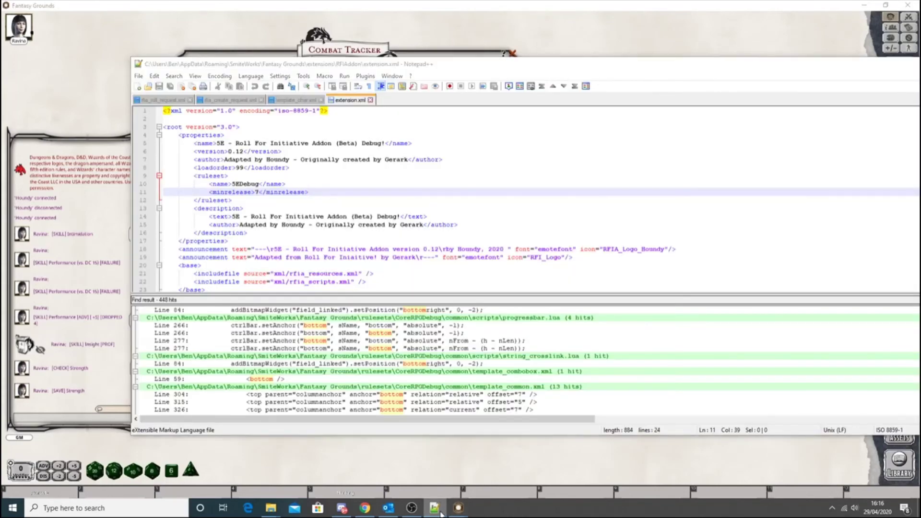
{"action": "left_click", "coordinate": [459, 508]}
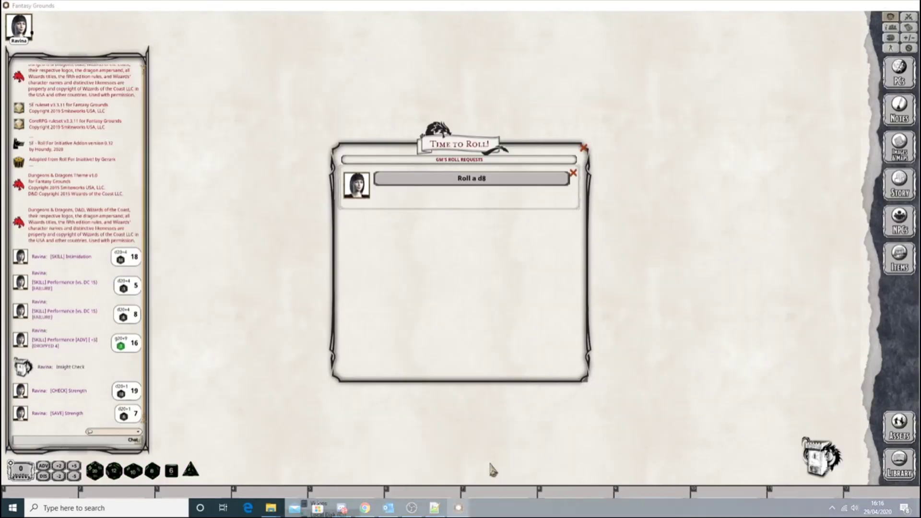
{"action": "left_click", "coordinate": [488, 476]}
{"action": "mouse_move", "coordinate": [459, 511]}
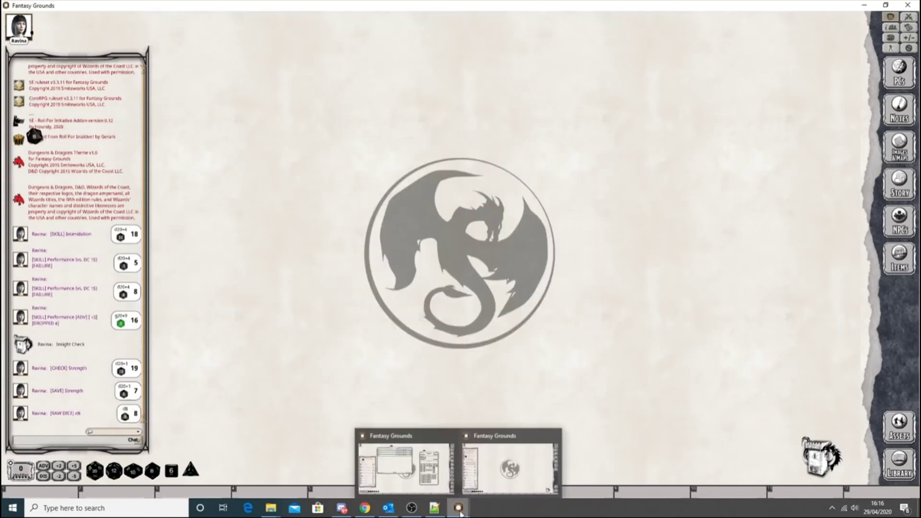
{"action": "left_click", "coordinate": [406, 468]}
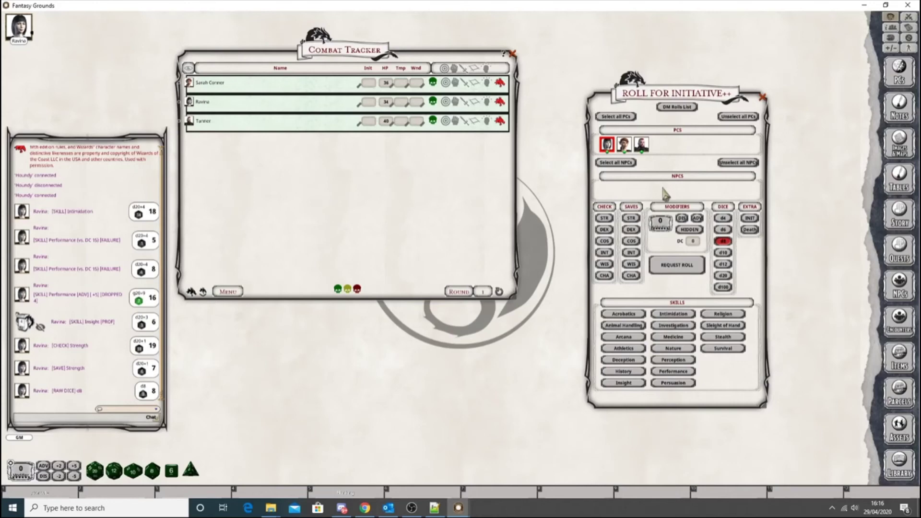
- Request an initiative roll from all PCs
{"action": "left_click", "coordinate": [752, 218]}
{"action": "left_click", "coordinate": [613, 163]}
{"action": "left_click", "coordinate": [617, 116]}
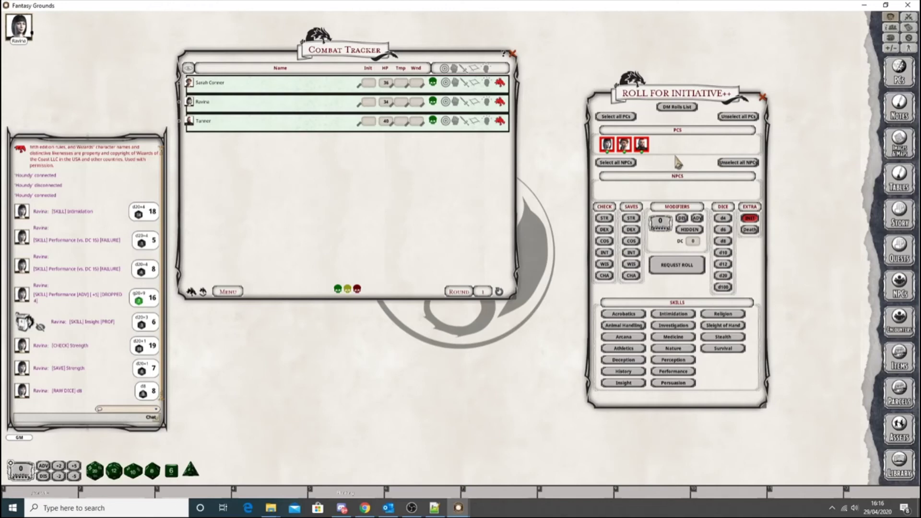
{"action": "left_click", "coordinate": [675, 272]}
- Reposition the roll request window and roll the requested initiative for the two GM-controlled PCs
{"action": "left_click_drag", "start_coordinate": [467, 151], "coordinate": [610, 230]}
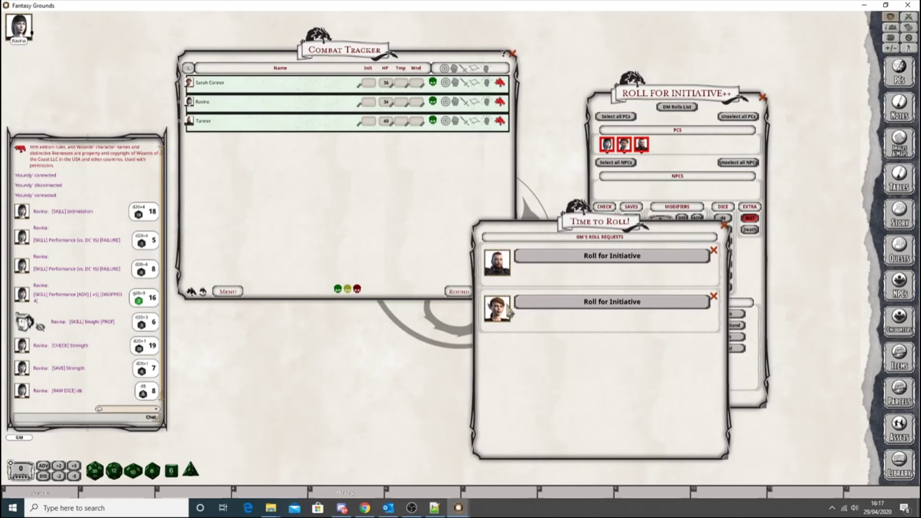
{"action": "left_click", "coordinate": [599, 256]}
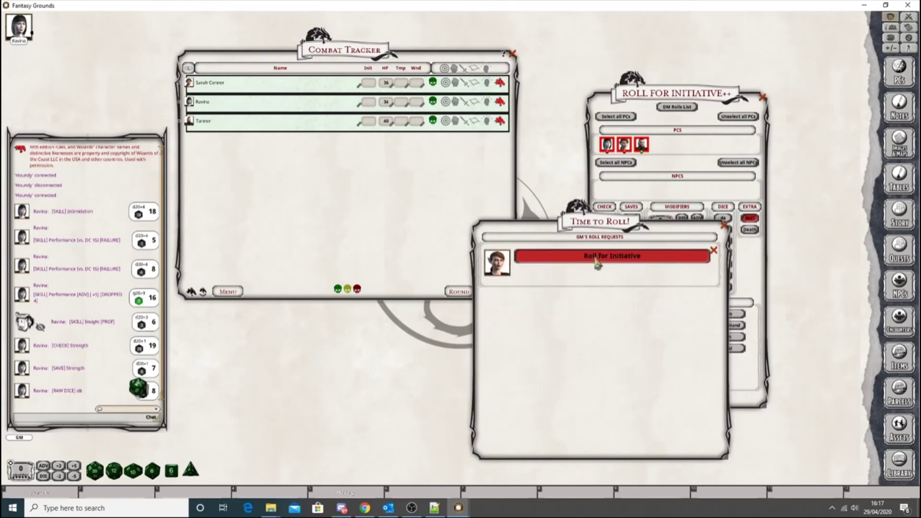
{"action": "left_click", "coordinate": [600, 256]}
- Switch to the player client, roll Ravina's requested initiative and go back to the GM client
{"action": "mouse_move", "coordinate": [467, 512]}
{"action": "left_click", "coordinate": [480, 475]}
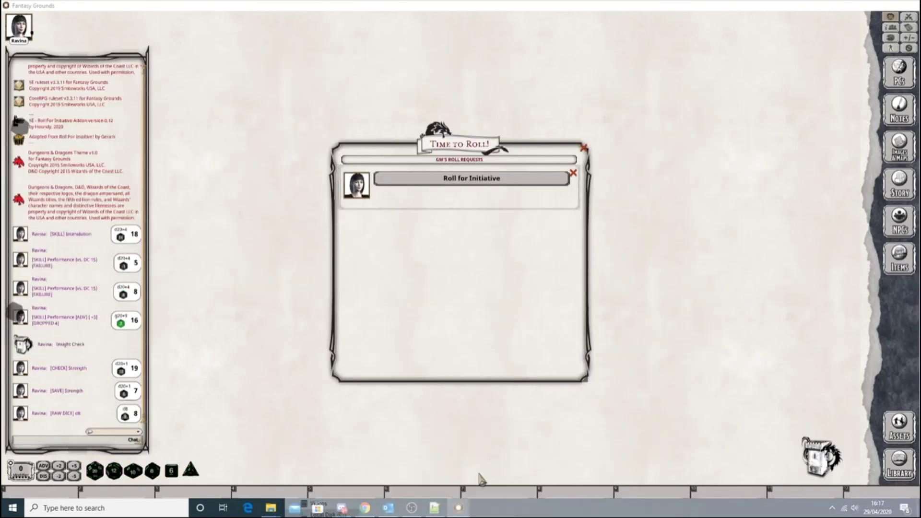
{"action": "left_click", "coordinate": [417, 178]}
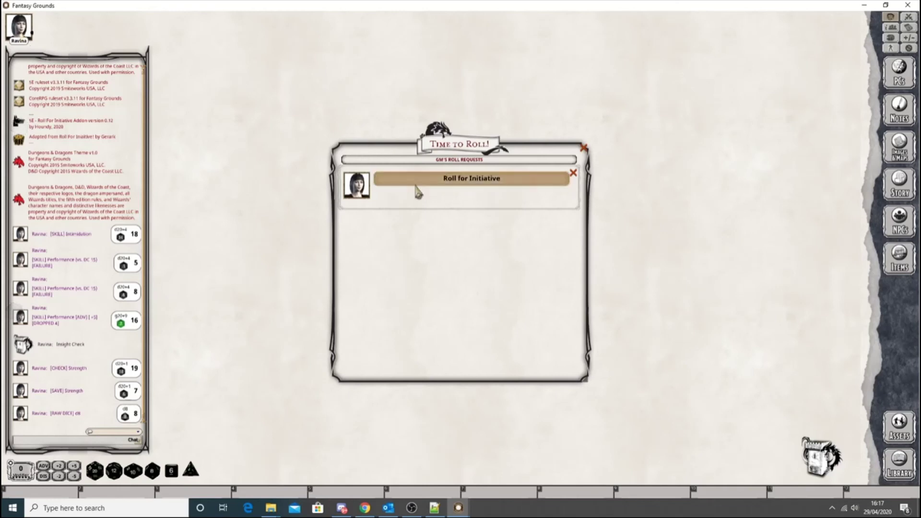
{"action": "mouse_move", "coordinate": [470, 512]}
{"action": "left_click", "coordinate": [427, 475]}
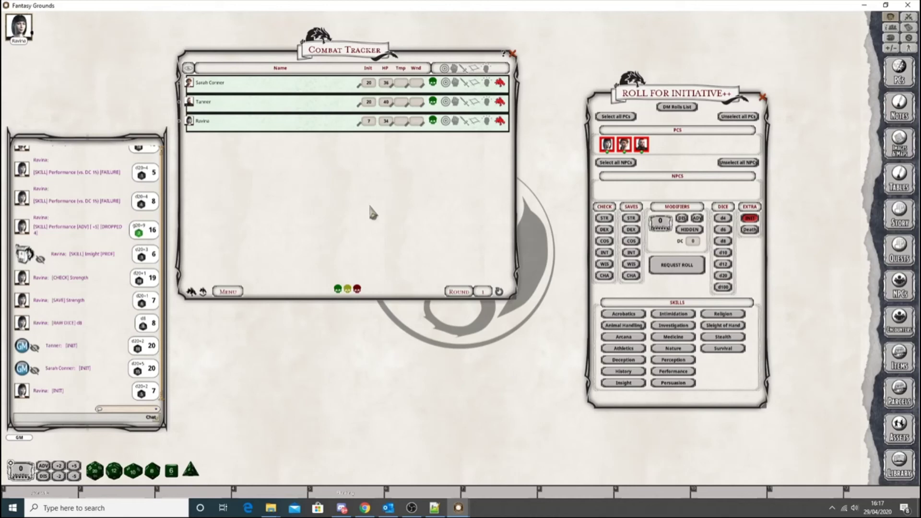
- Set Tanner's wounds to 40 in the combat tracker, and request and roll a death saving throw for Tanner only
{"action": "left_click", "coordinate": [737, 116]}
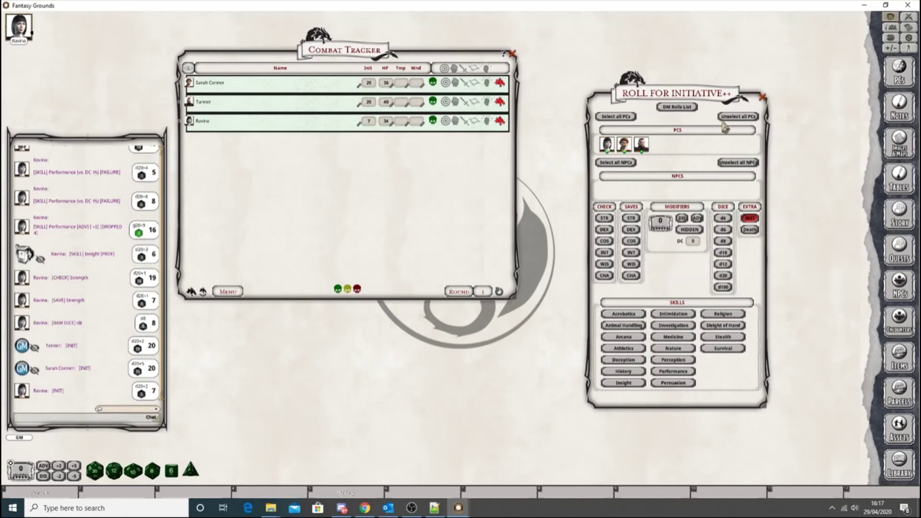
{"action": "left_click", "coordinate": [750, 230]}
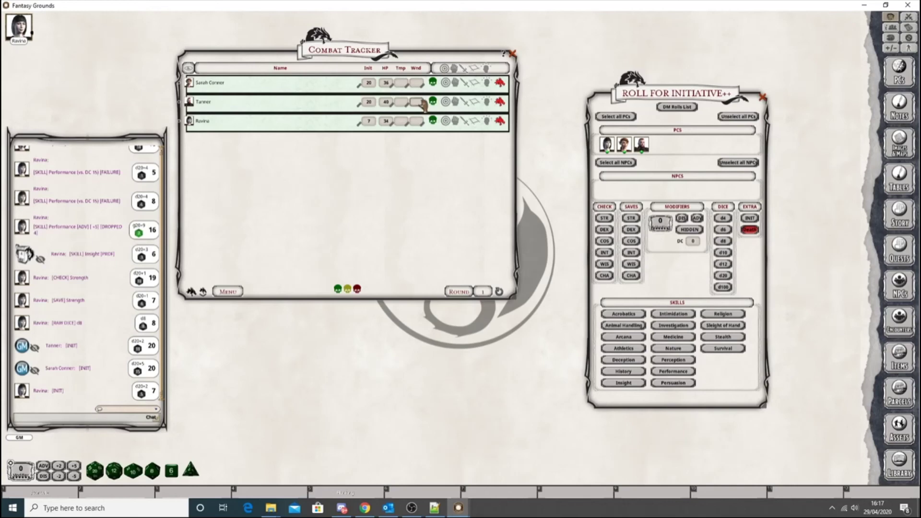
{"action": "left_click", "coordinate": [475, 236]}
{"action": "left_click", "coordinate": [642, 145]}
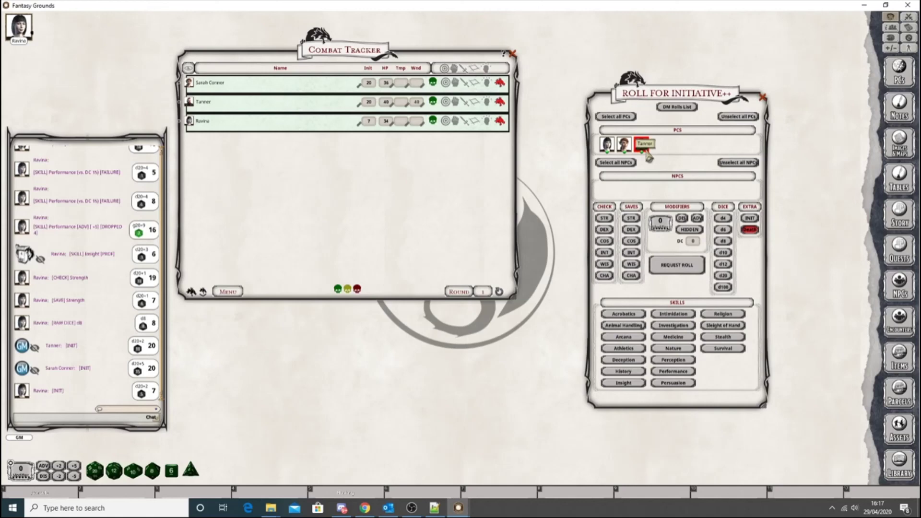
{"action": "left_click", "coordinate": [681, 265]}
{"action": "left_click", "coordinate": [584, 266]}
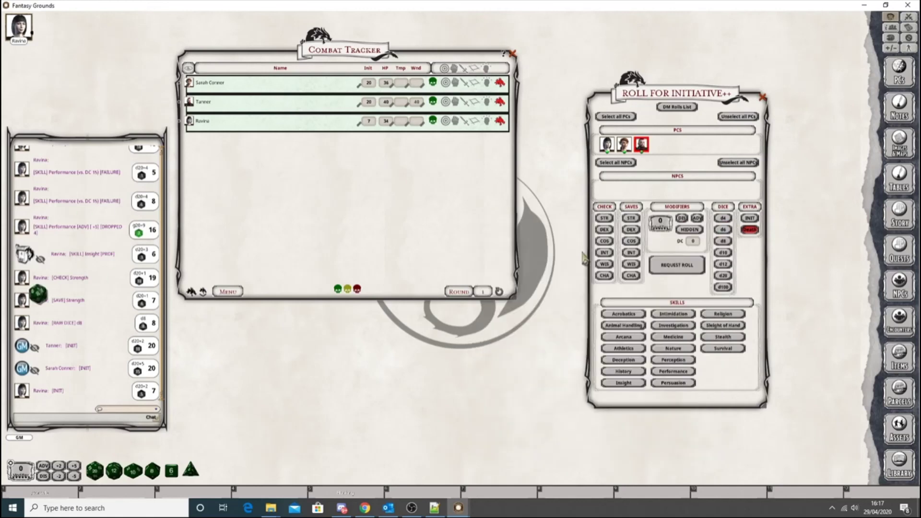
- Check the death saves on Tanner's character sheet and clear Tanner's wounds in the combat tracker
{"action": "left_click", "coordinate": [500, 104]}
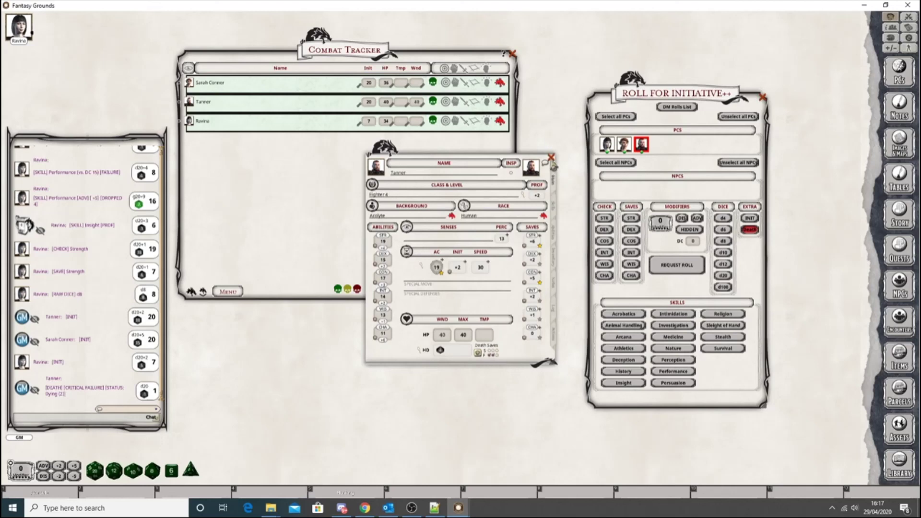
{"action": "left_click", "coordinate": [551, 158]}
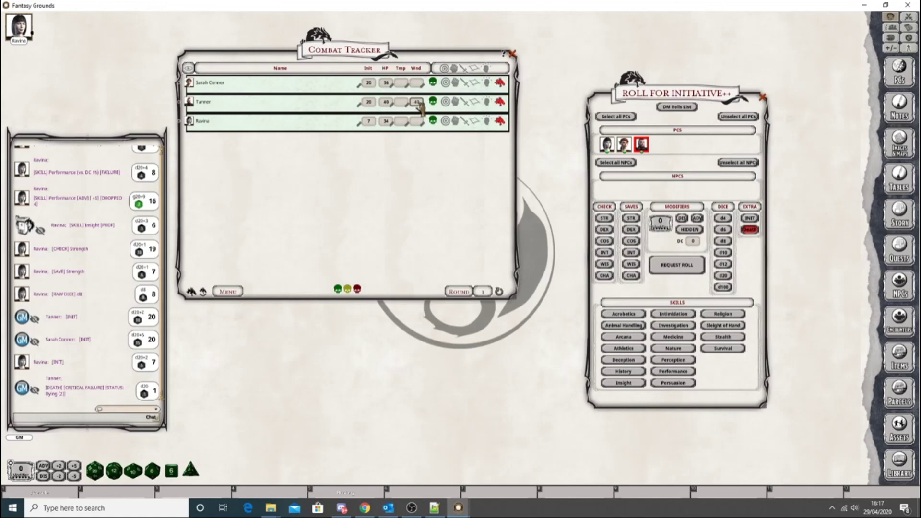
{"action": "left_click", "coordinate": [500, 102]}
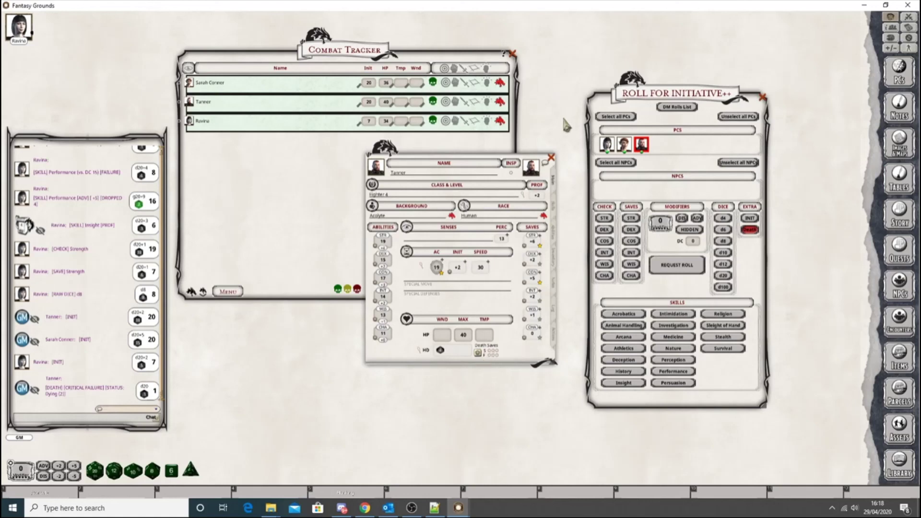
{"action": "left_click", "coordinate": [552, 157]}
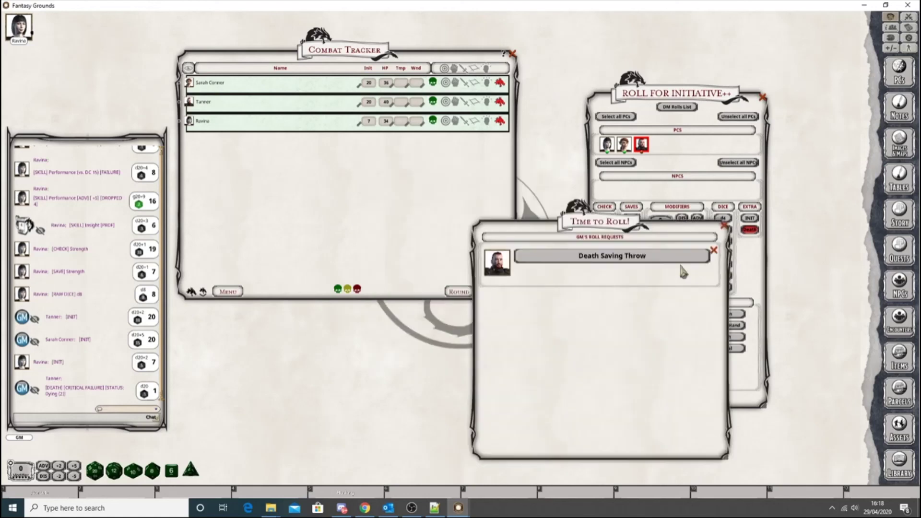
- Request and roll another death saving throw for Tanner and review the death saves on the character sheet
{"action": "left_click", "coordinate": [684, 268]}
{"action": "left_click", "coordinate": [592, 268]}
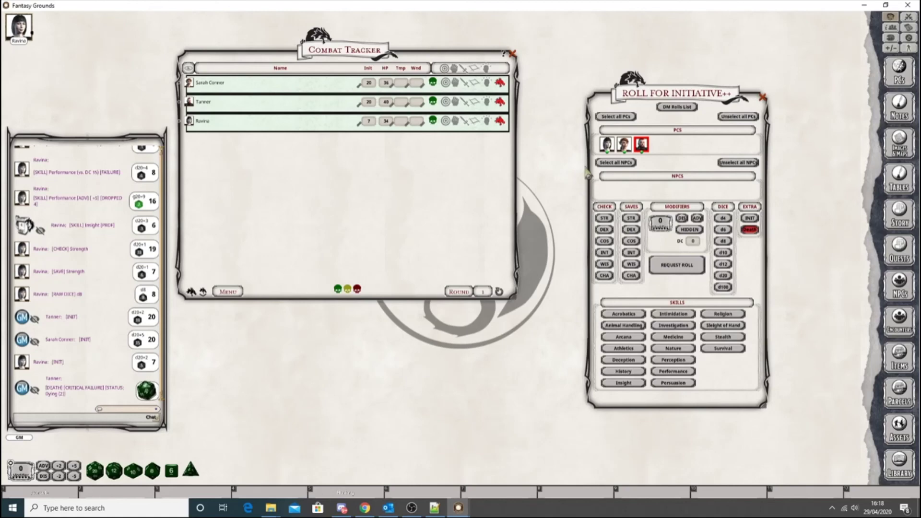
{"action": "left_click", "coordinate": [500, 101]}
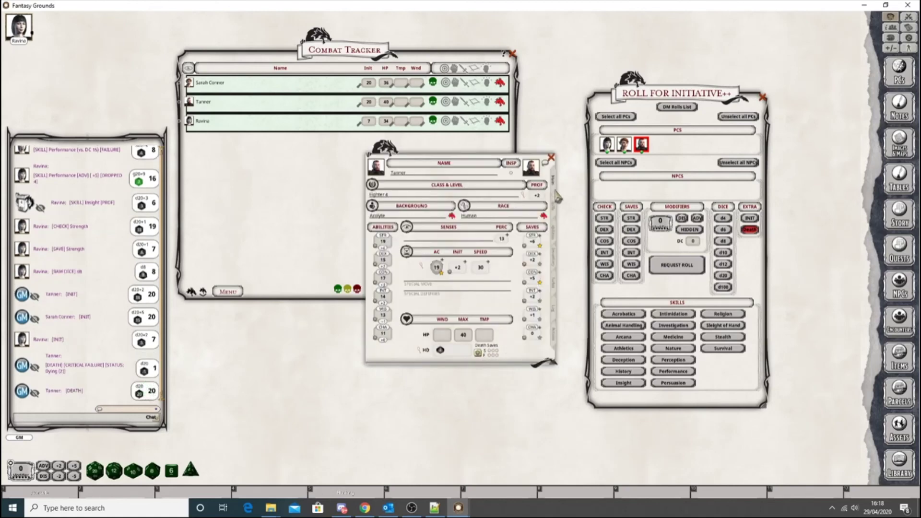
{"action": "left_click", "coordinate": [551, 157]}
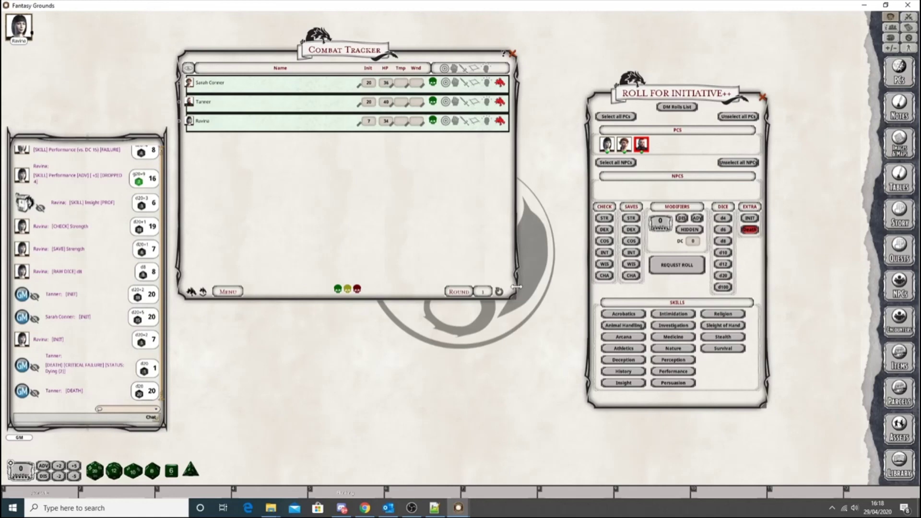